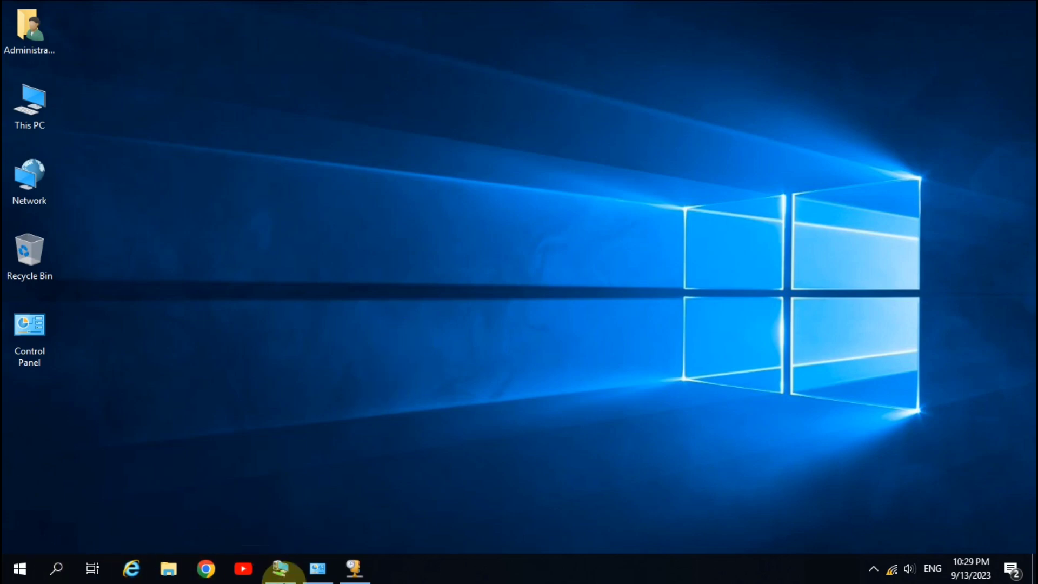
# Bring up the DHCP console and inspect the client lease under Address Leases in scope IT Adda (HR)
pyautogui.click(352, 573)
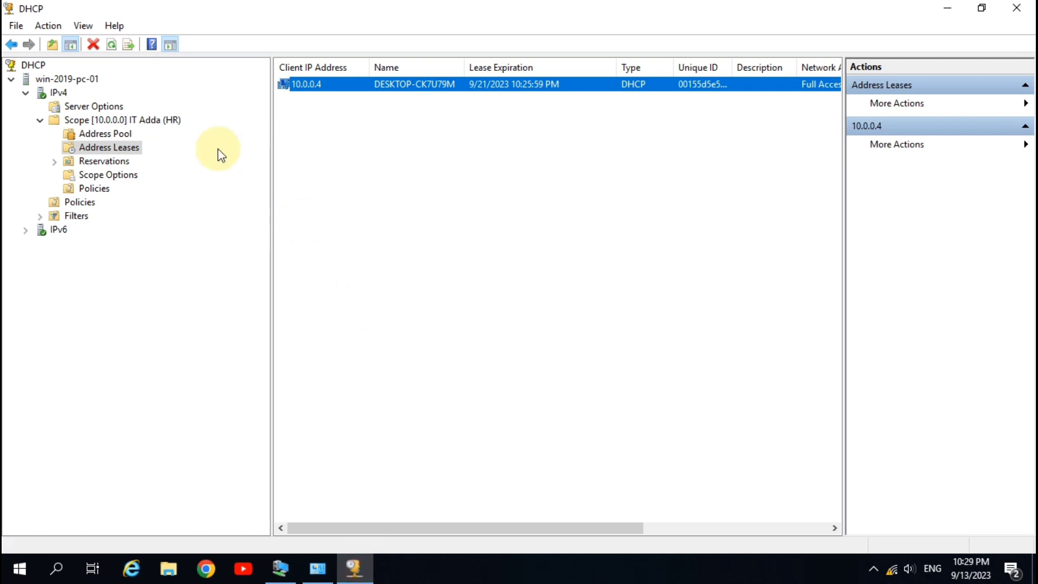
pyautogui.click(111, 118)
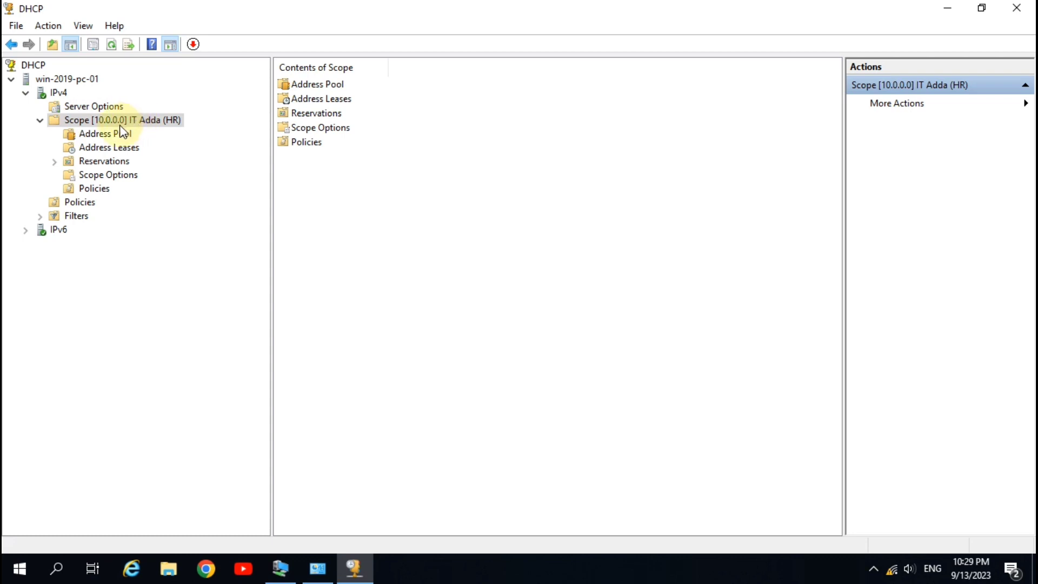
pyautogui.click(105, 149)
pyautogui.click(306, 86)
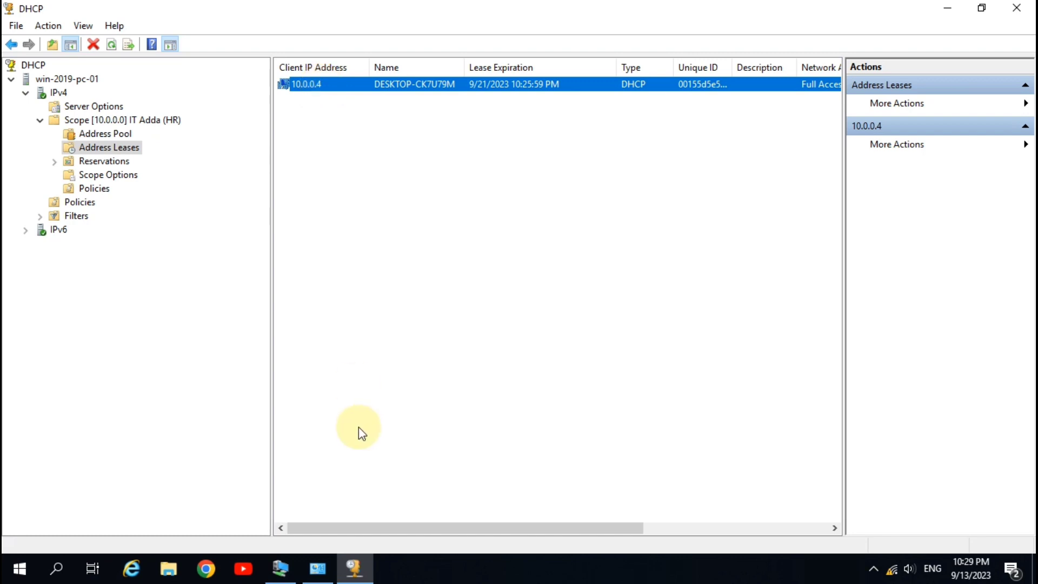
# Switch to the Win-11 virtual machine, run ipconfig in Command Prompt, highlight its IPv4 address, and return to the DHCP console
pyautogui.click(277, 573)
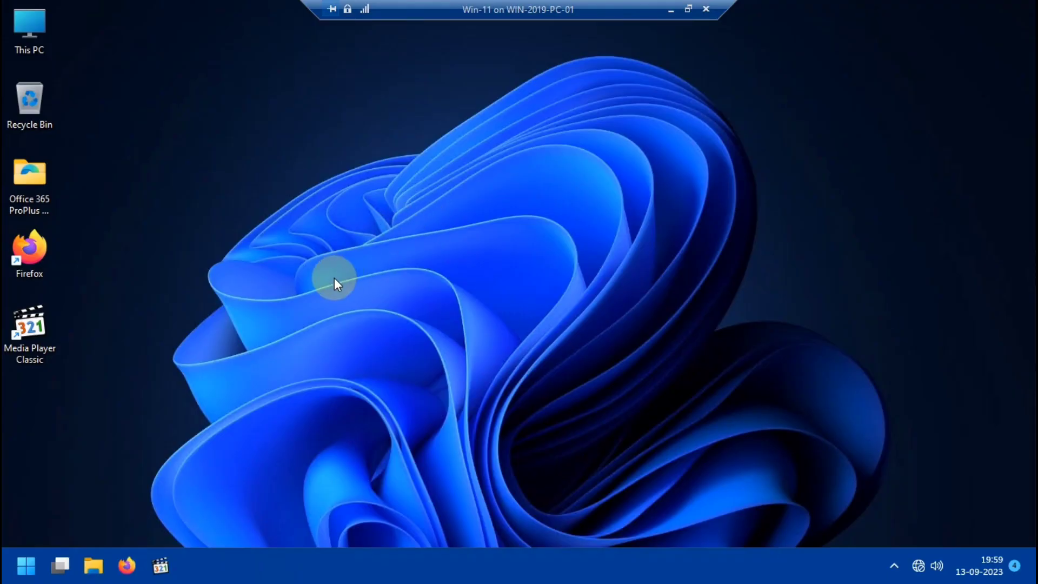
pyautogui.press('super+r')
pyautogui.write('cmd')
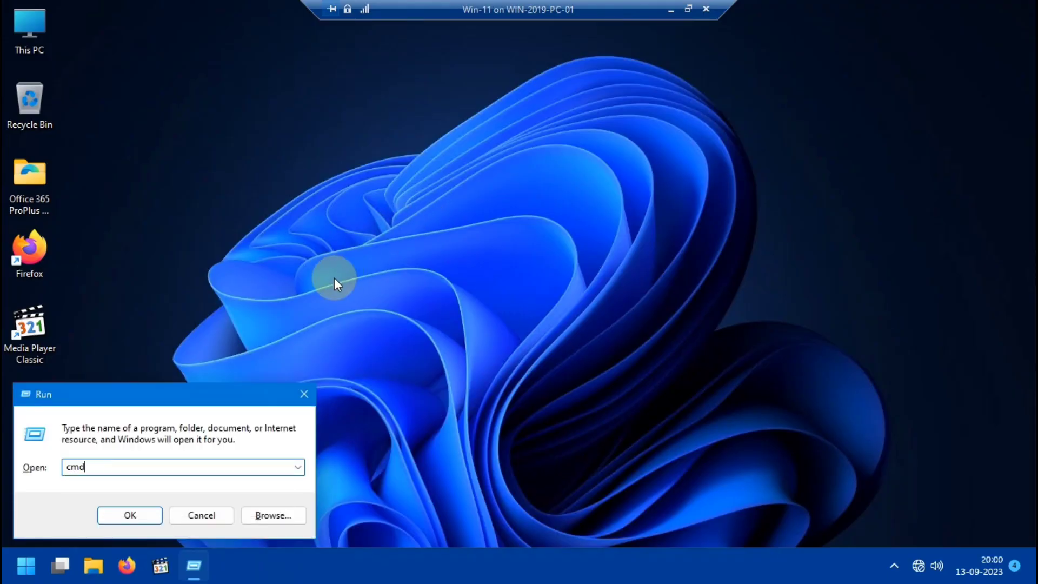
pyautogui.press('Return')
pyautogui.write('ip')
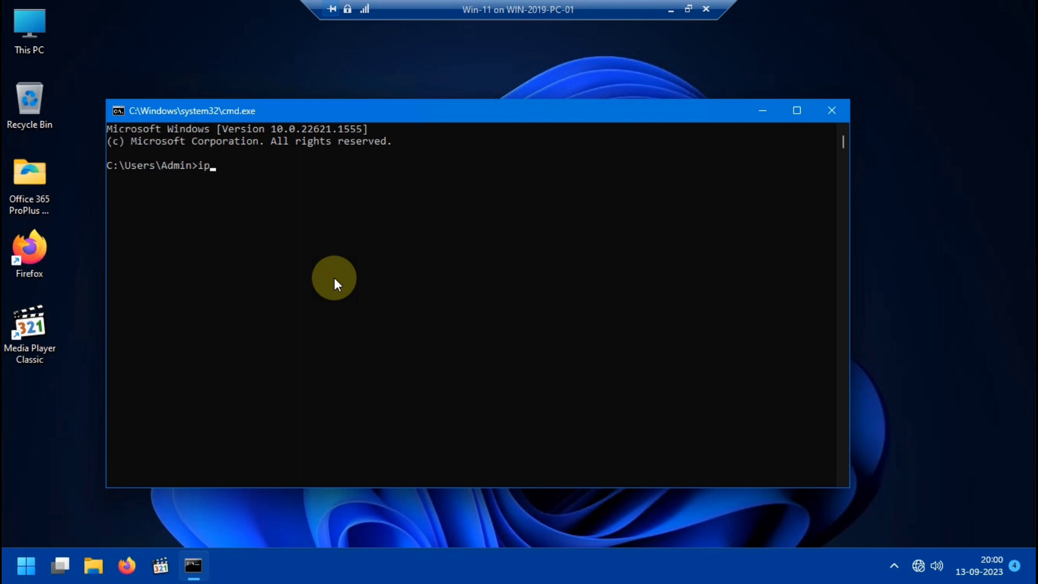
pyautogui.write('config')
pyautogui.press('Return')
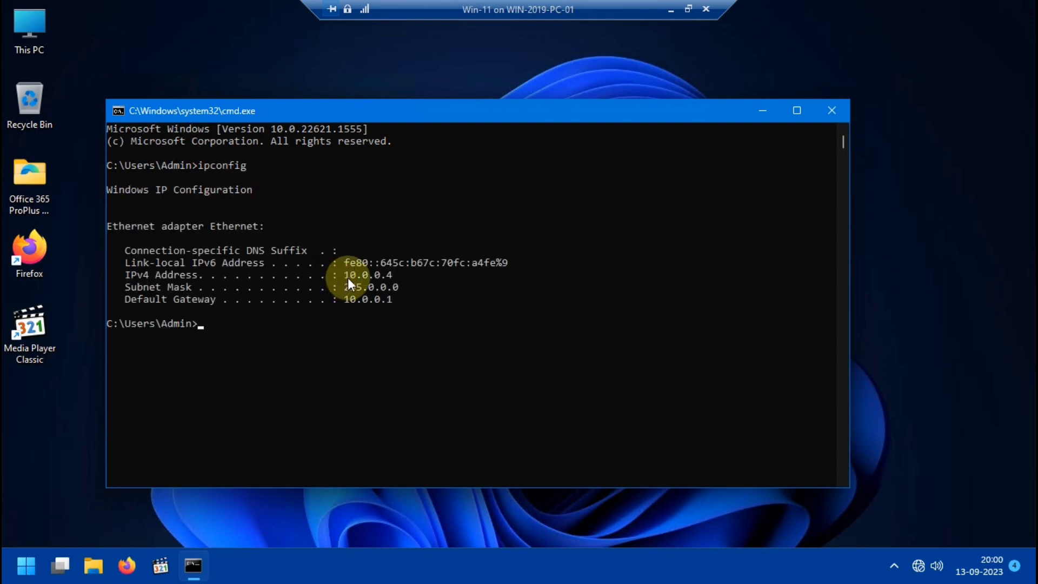
pyautogui.moveTo(346, 278); pyautogui.dragTo(361, 278)
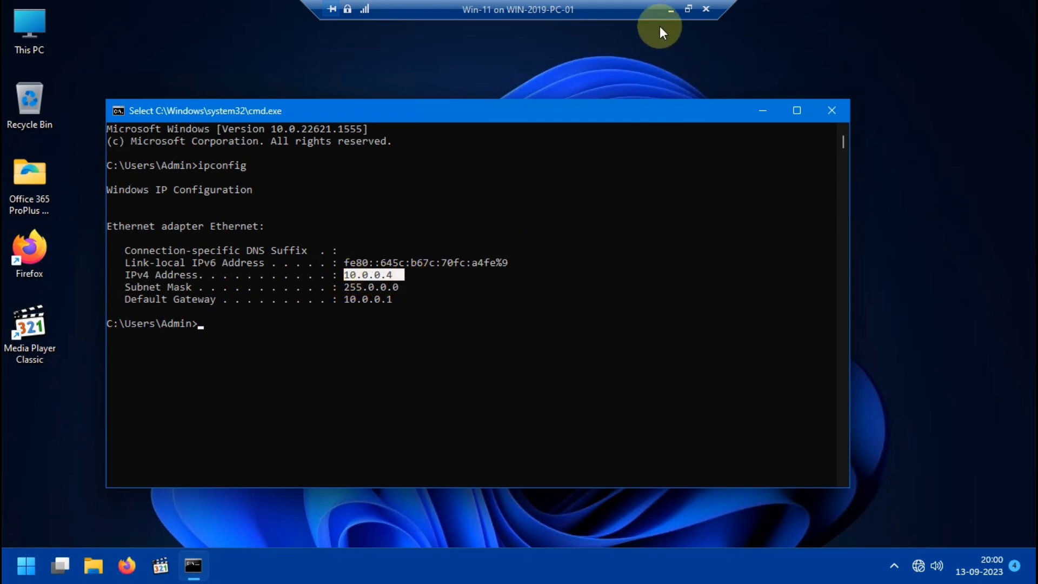
pyautogui.click(669, 8)
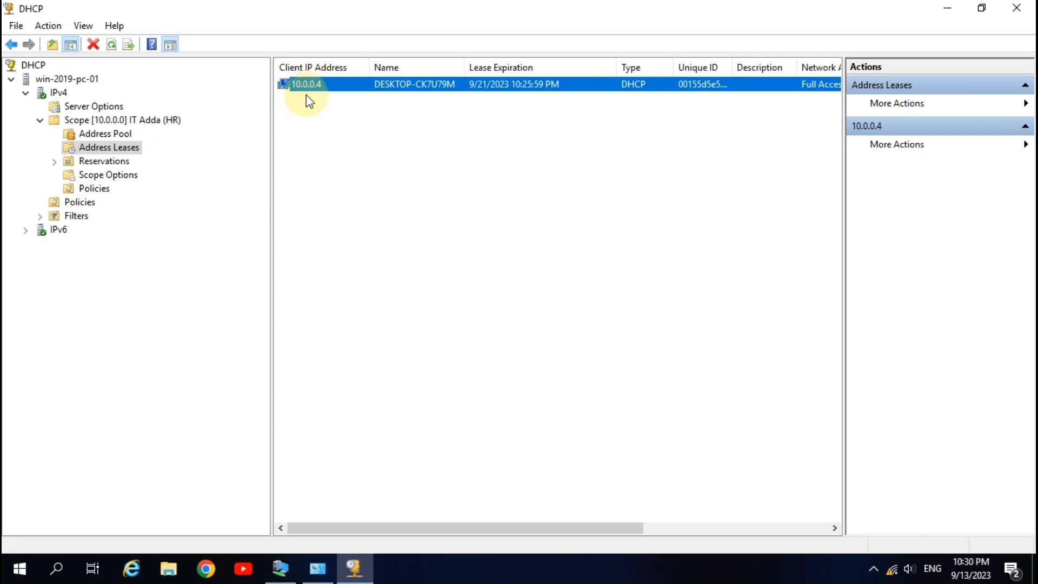
# Examine the distribution range and the excluded address range in the scope's Address Pool
pyautogui.click(124, 134)
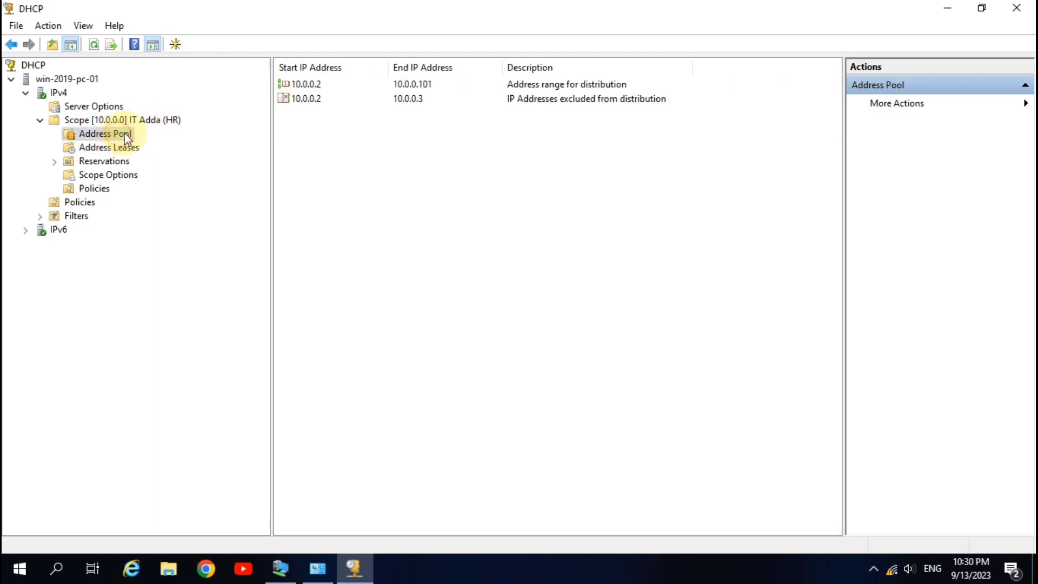
pyautogui.click(316, 86)
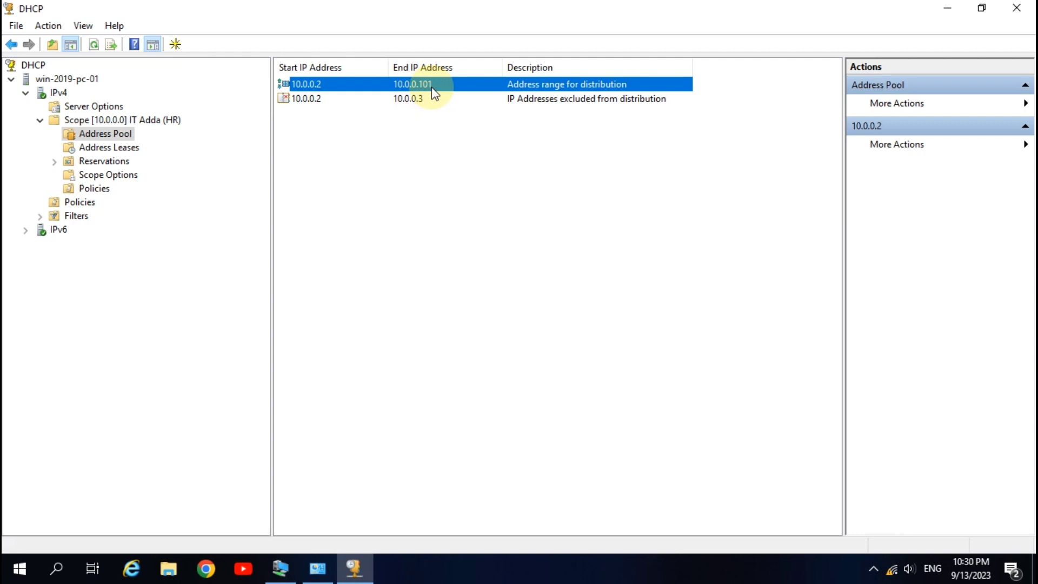
pyautogui.click(377, 101)
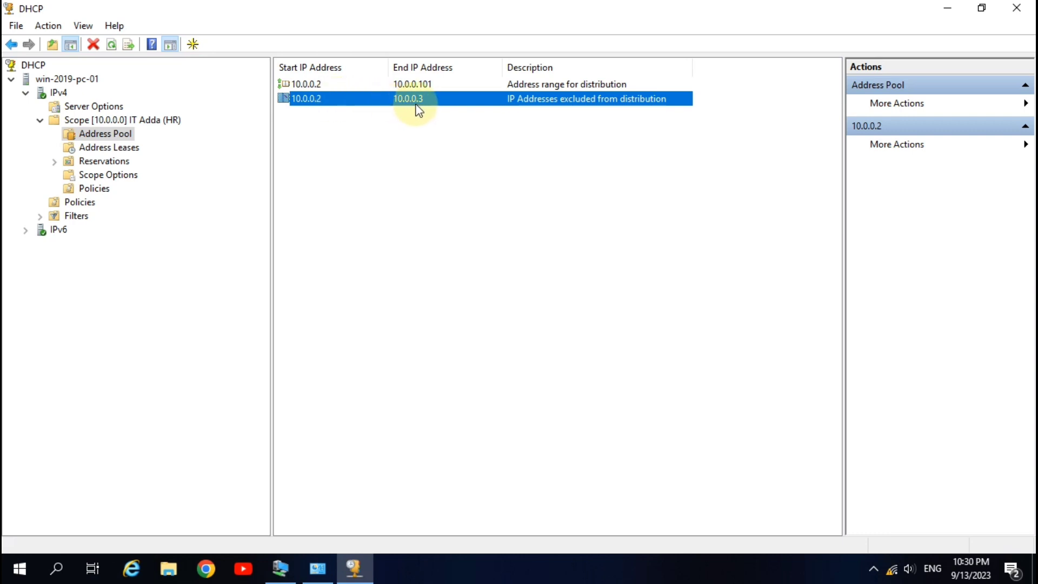
pyautogui.click(321, 85)
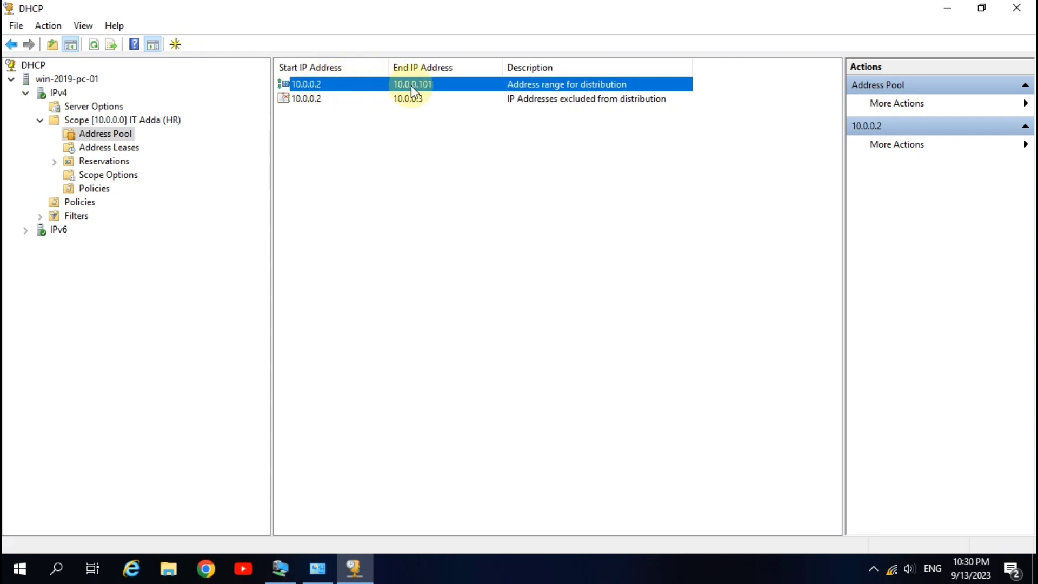
pyautogui.click(361, 100)
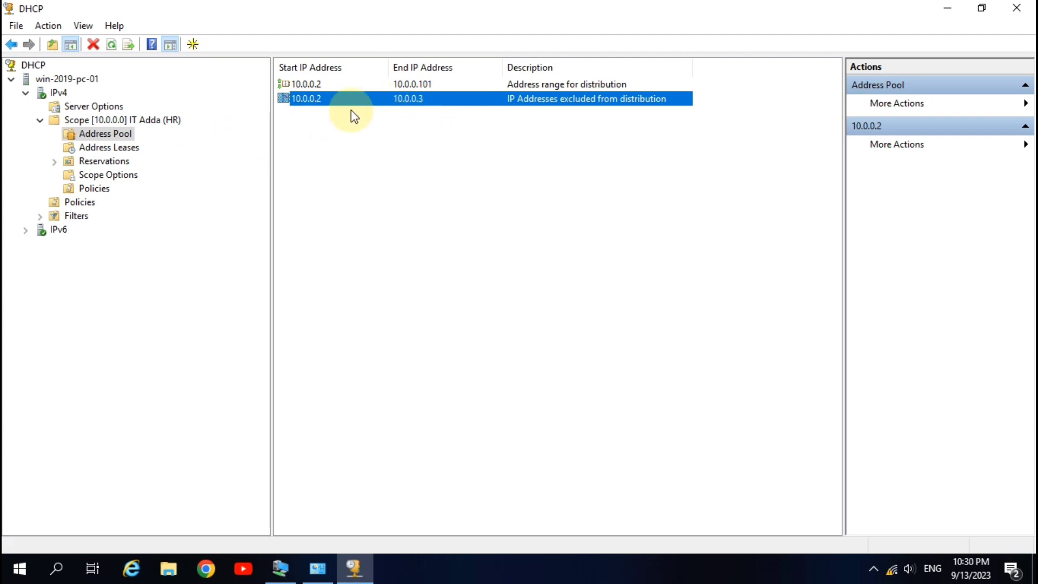
# Compare the client's leased address with the distribution range in the Address Pool
pyautogui.click(111, 149)
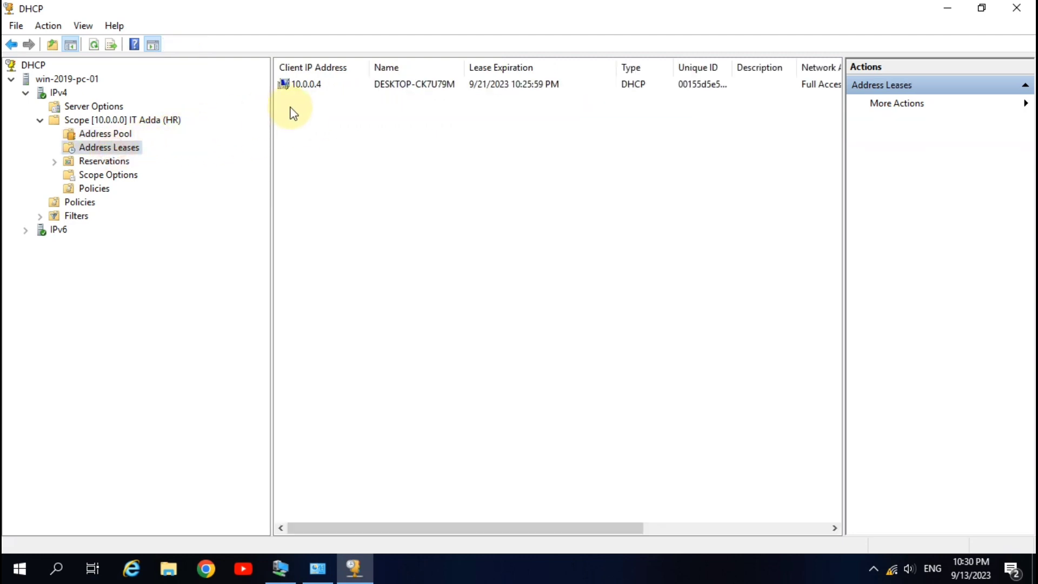
pyautogui.click(329, 85)
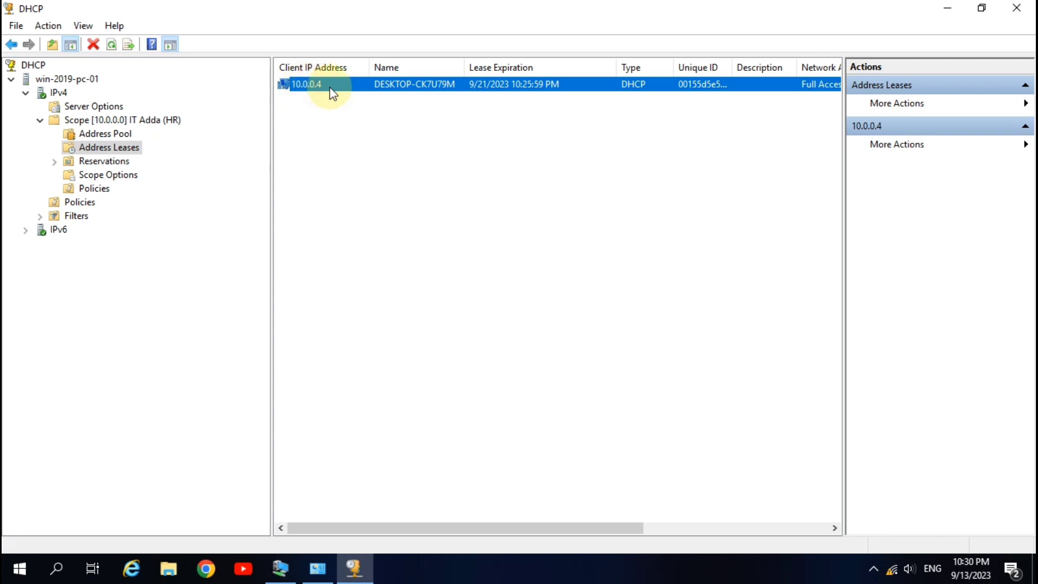
pyautogui.click(105, 135)
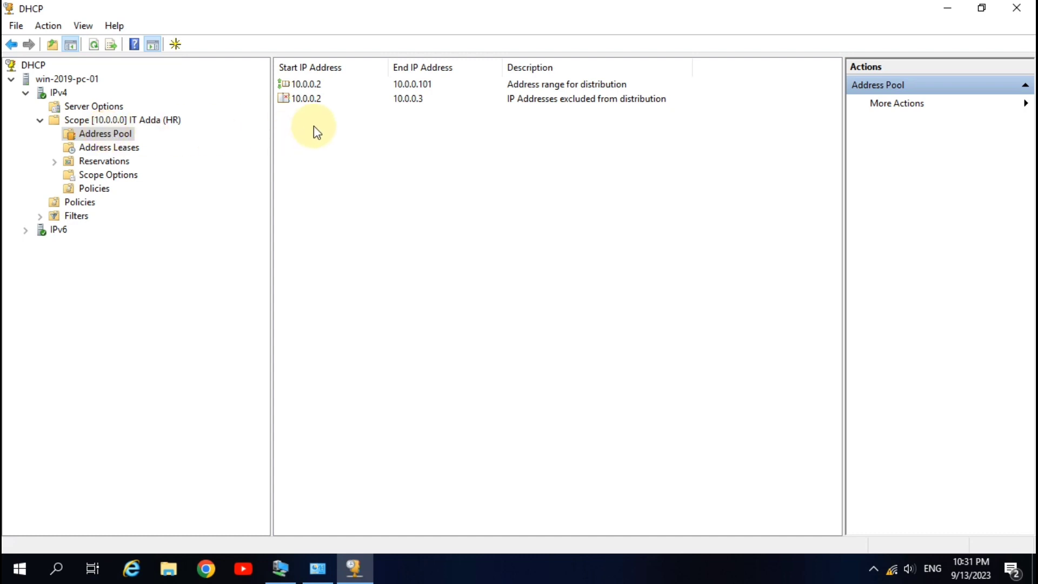
pyautogui.click(409, 86)
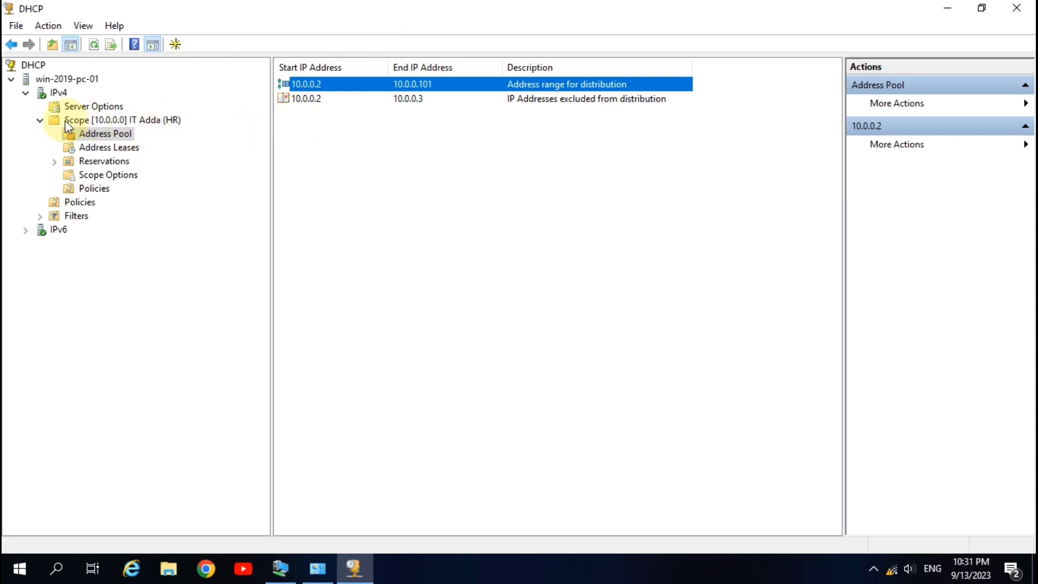
# Review the IT Adda (HR) scope's Reservations section and check the address range available for distribution
pyautogui.click(119, 120)
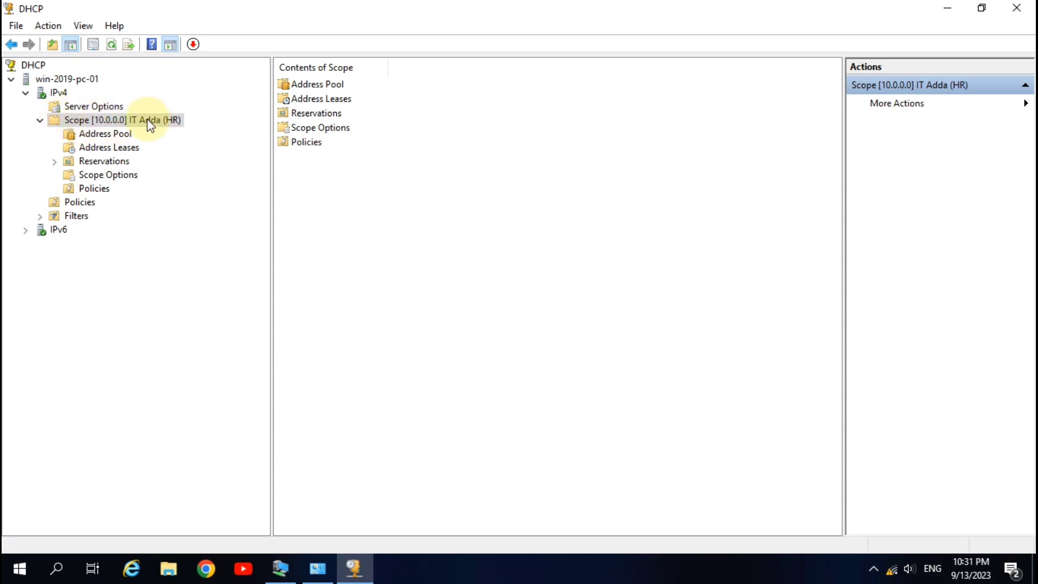
pyautogui.click(104, 162)
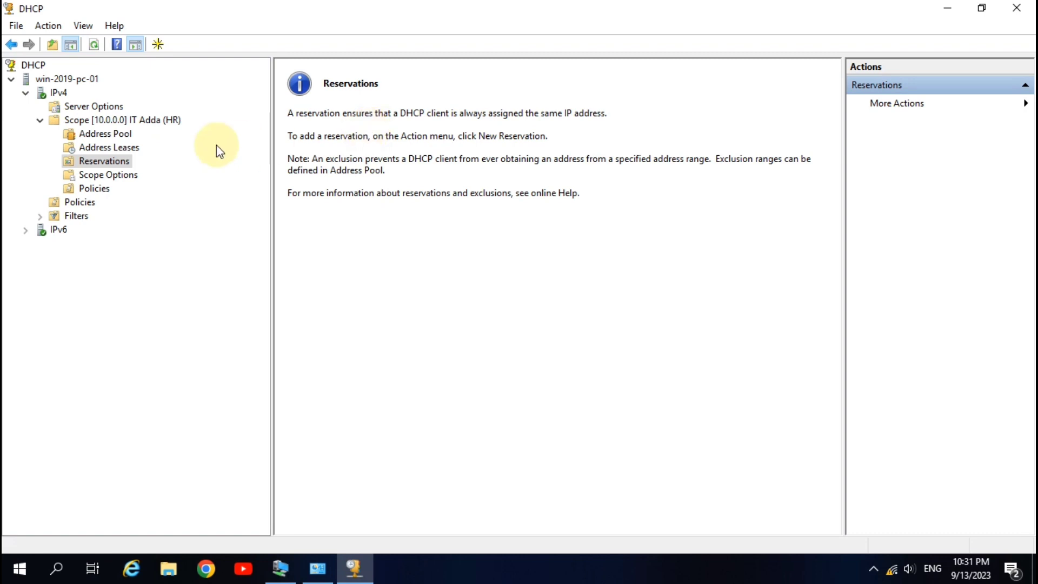
pyautogui.click(113, 134)
pyautogui.click(325, 87)
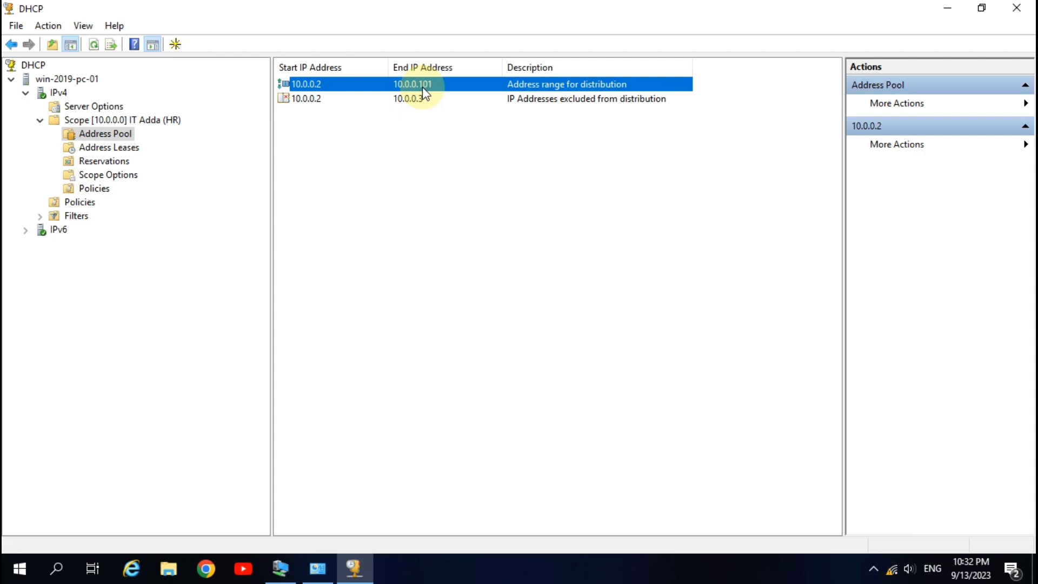
# Start a new reservation in the IT Adda (HR) scope and name it VM
pyautogui.click(111, 161)
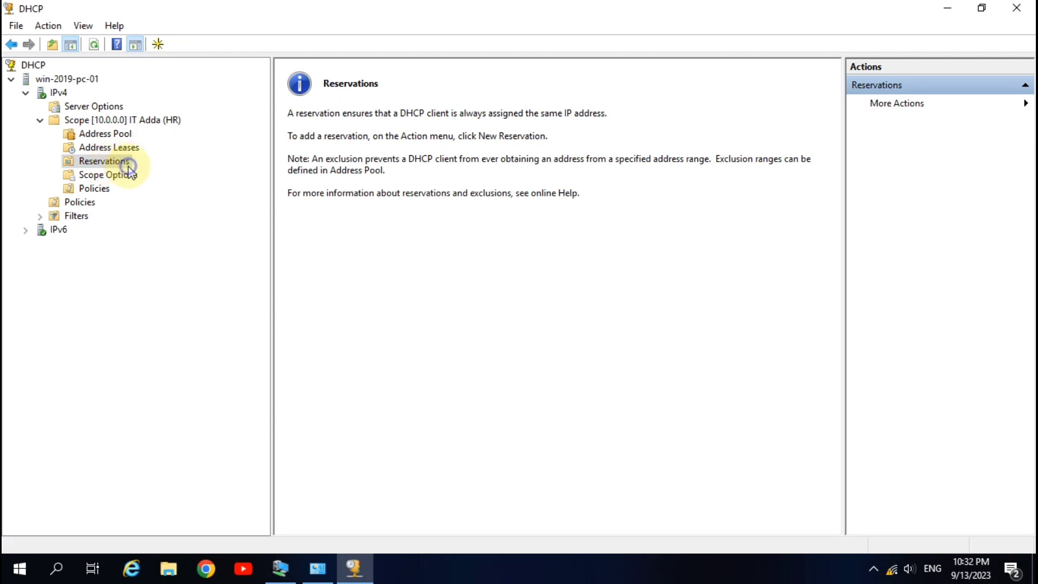
pyautogui.rightClick(128, 166)
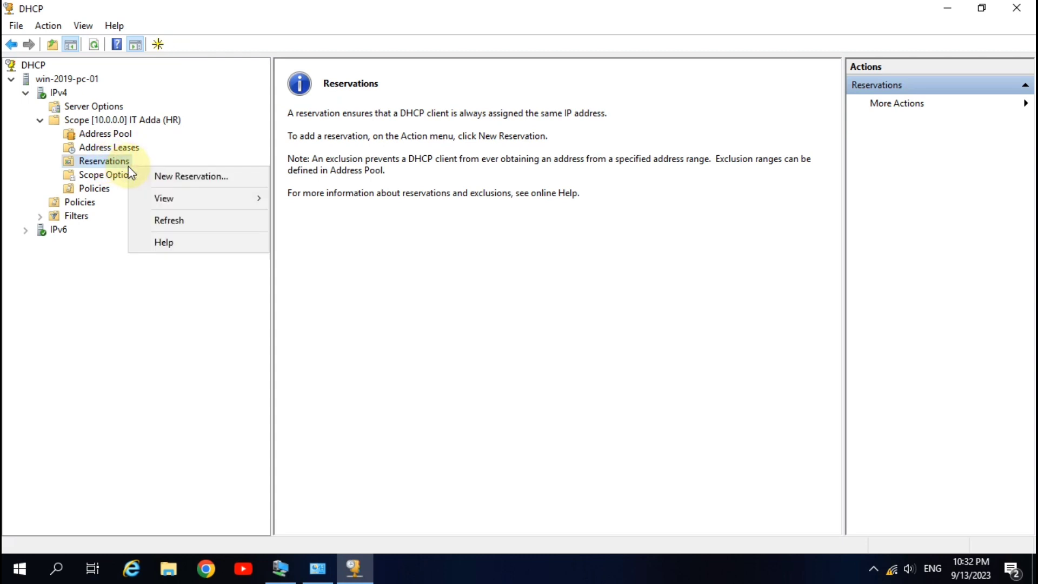
pyautogui.click(245, 178)
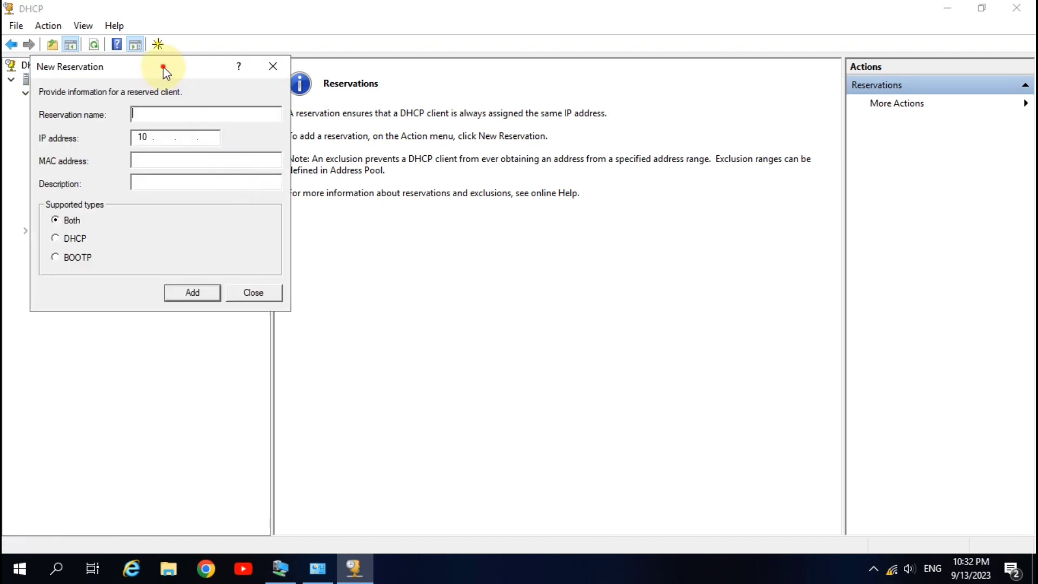
pyautogui.moveTo(162, 68); pyautogui.dragTo(420, 98)
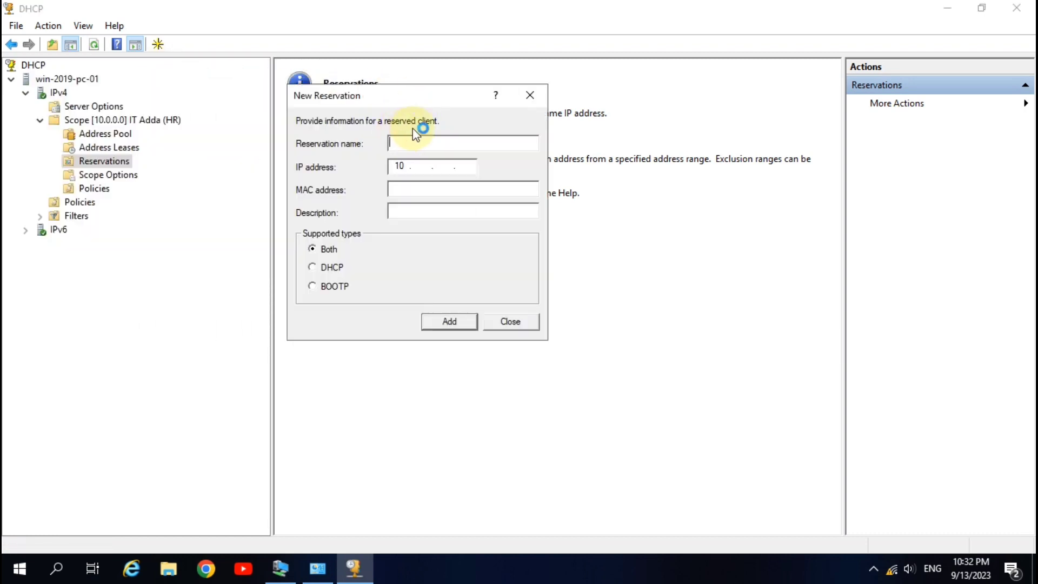
pyautogui.click(397, 146)
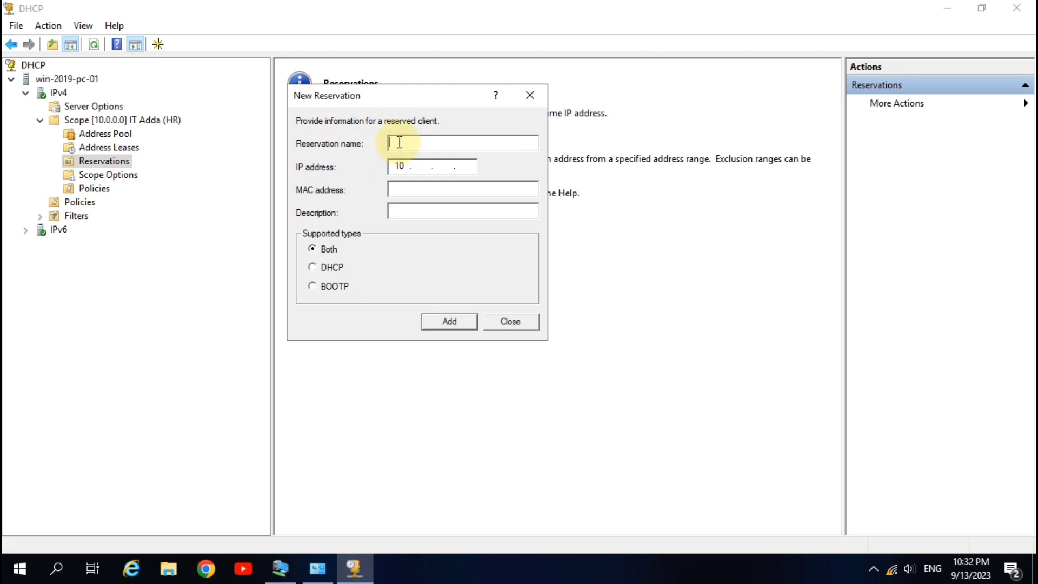
pyautogui.write('VM')
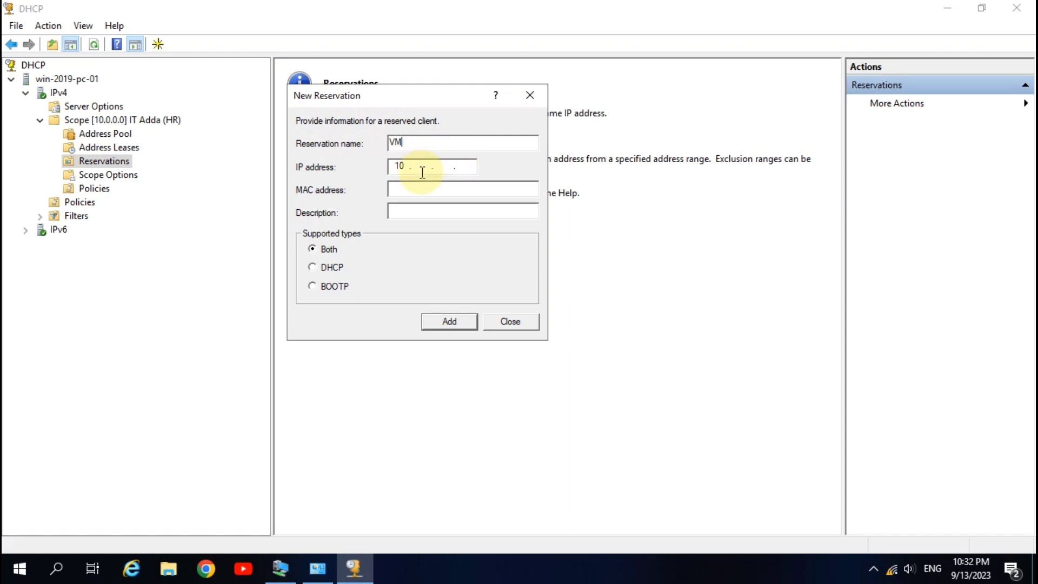
pyautogui.click(408, 142)
pyautogui.moveTo(407, 142); pyautogui.dragTo(376, 143)
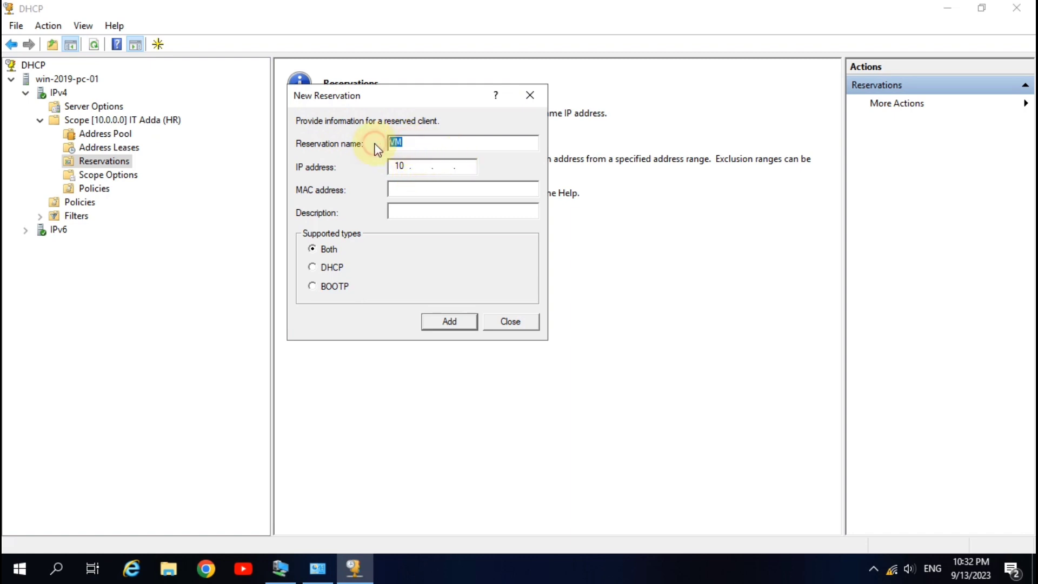
# Set the VM reservation's IP address to 10.0.0.15
pyautogui.click(420, 168)
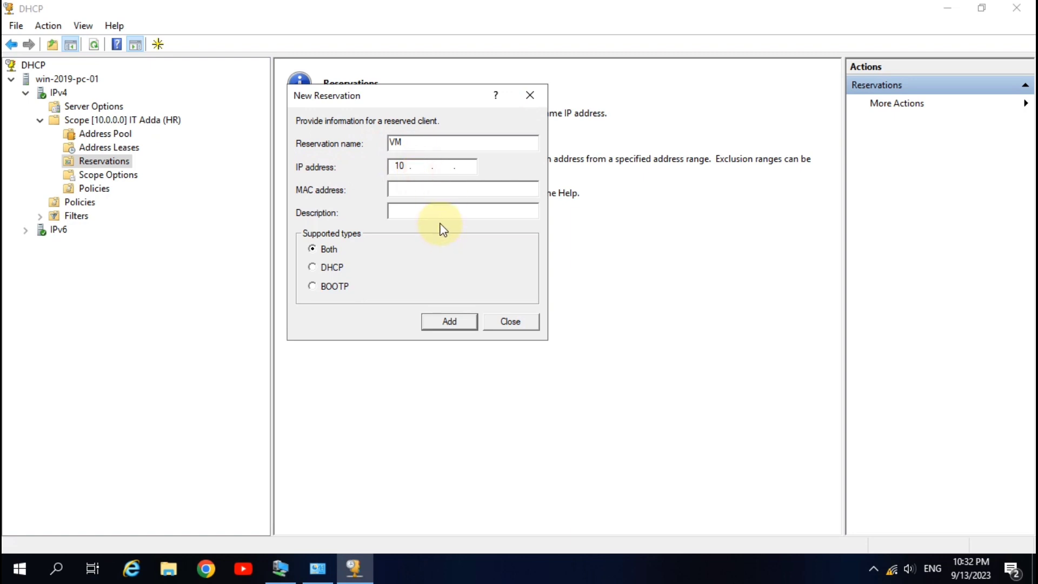
pyautogui.doubleClick(398, 167)
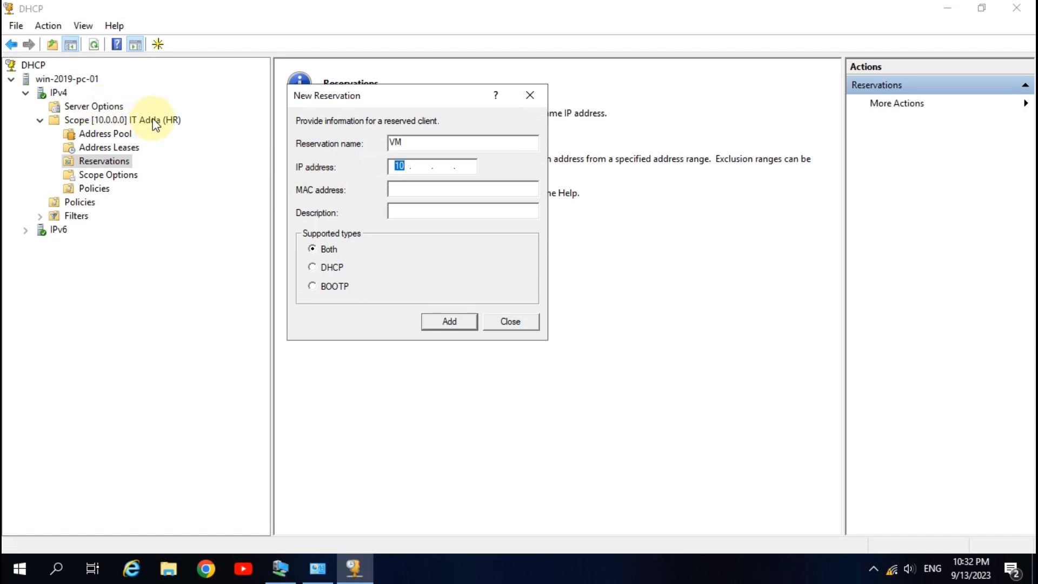
pyautogui.click(116, 119)
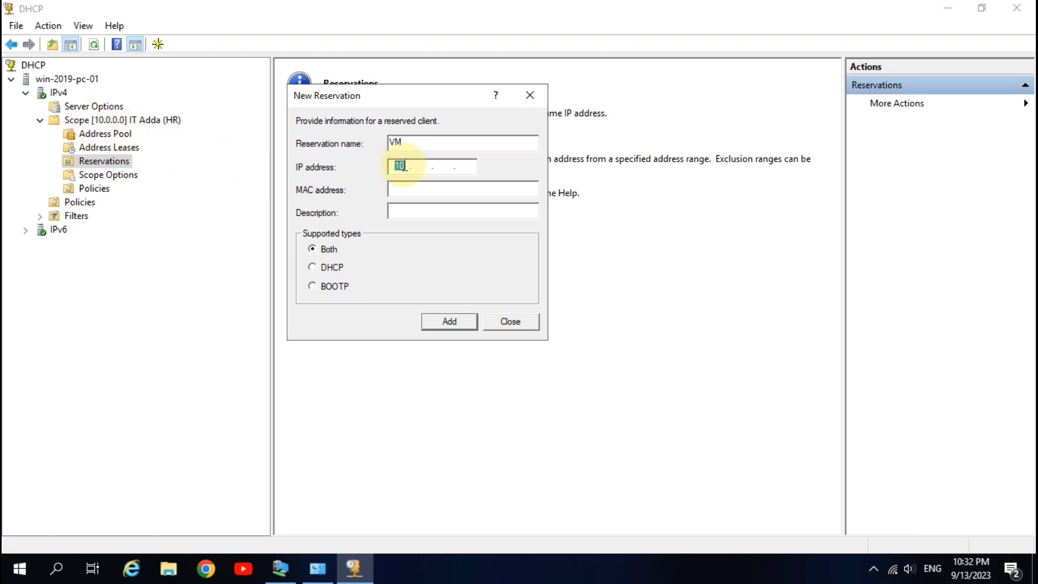
pyautogui.click(422, 165)
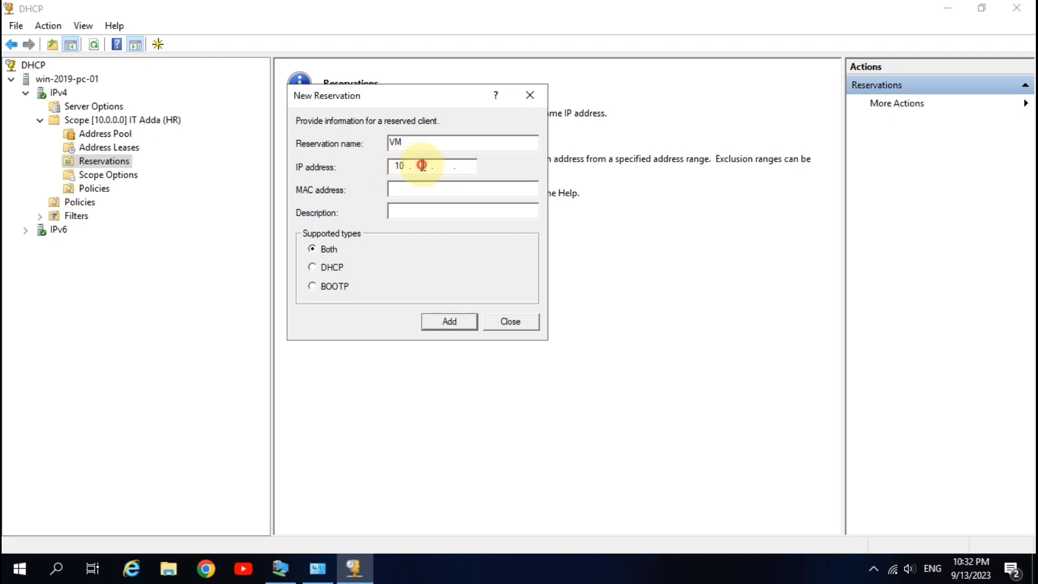
pyautogui.click(441, 166)
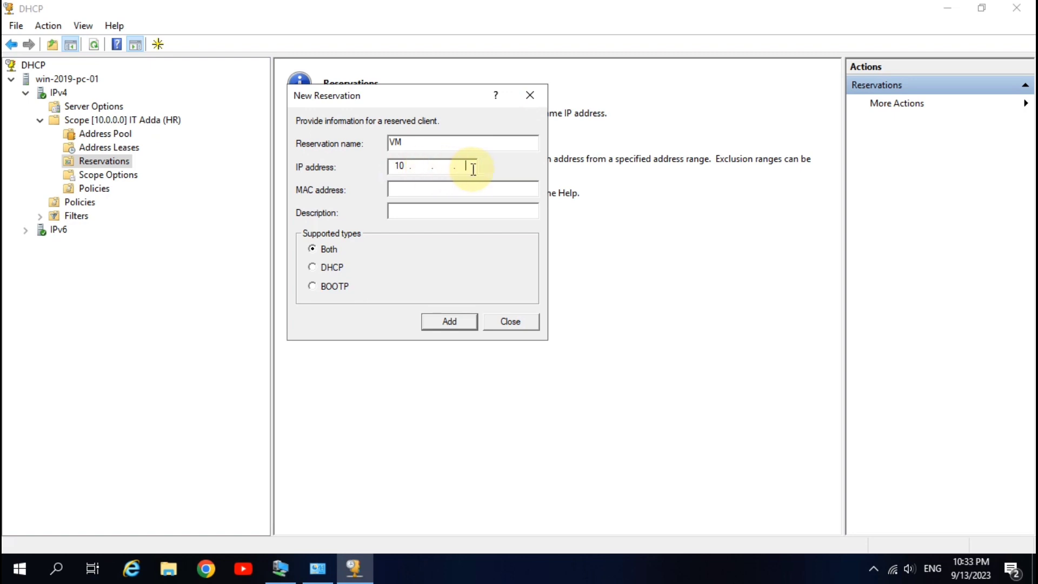
pyautogui.click(421, 166)
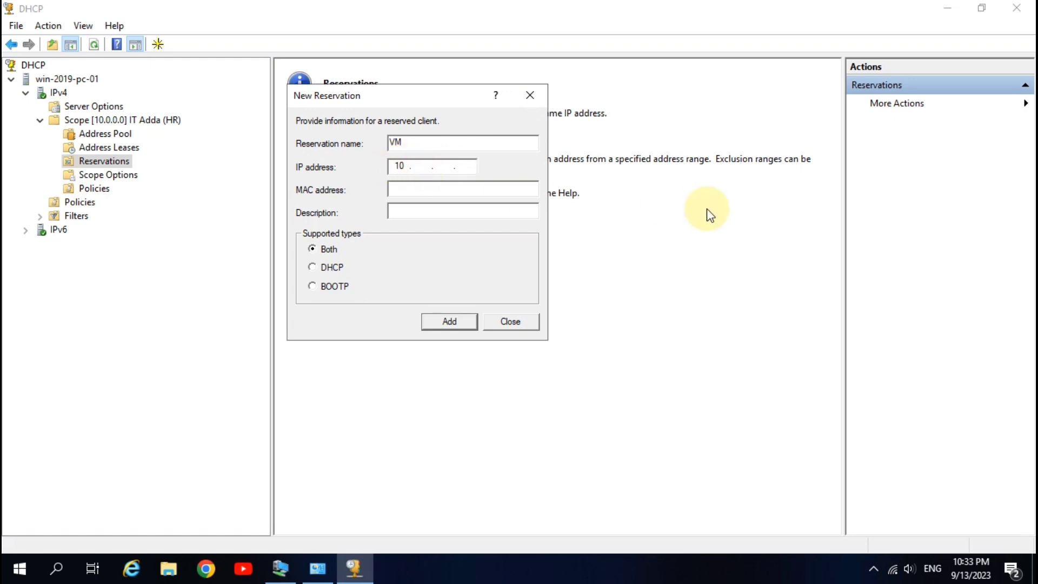
pyautogui.write('0.0.')
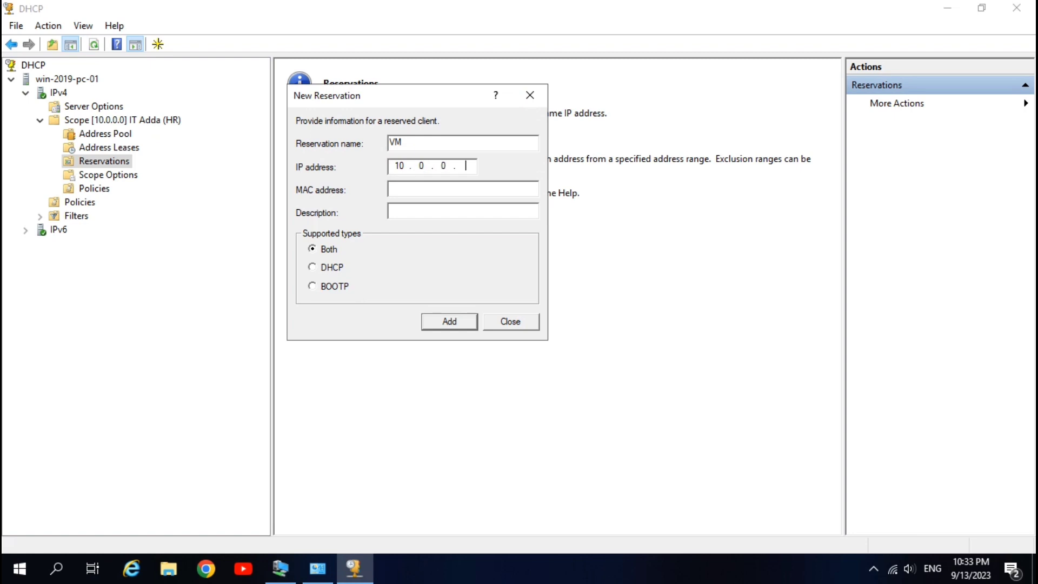
pyautogui.write('15')
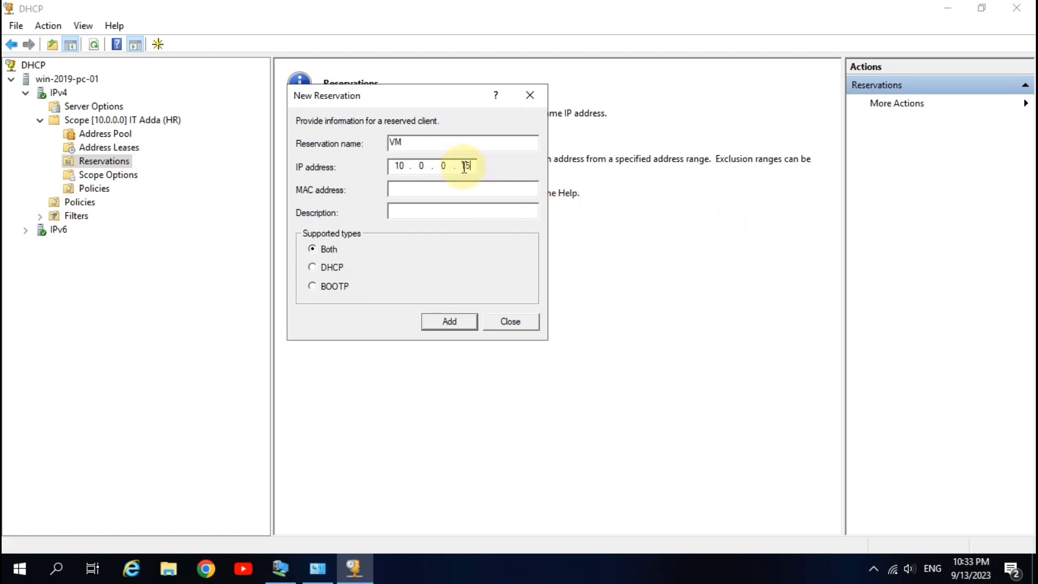
pyautogui.moveTo(464, 167); pyautogui.dragTo(476, 167)
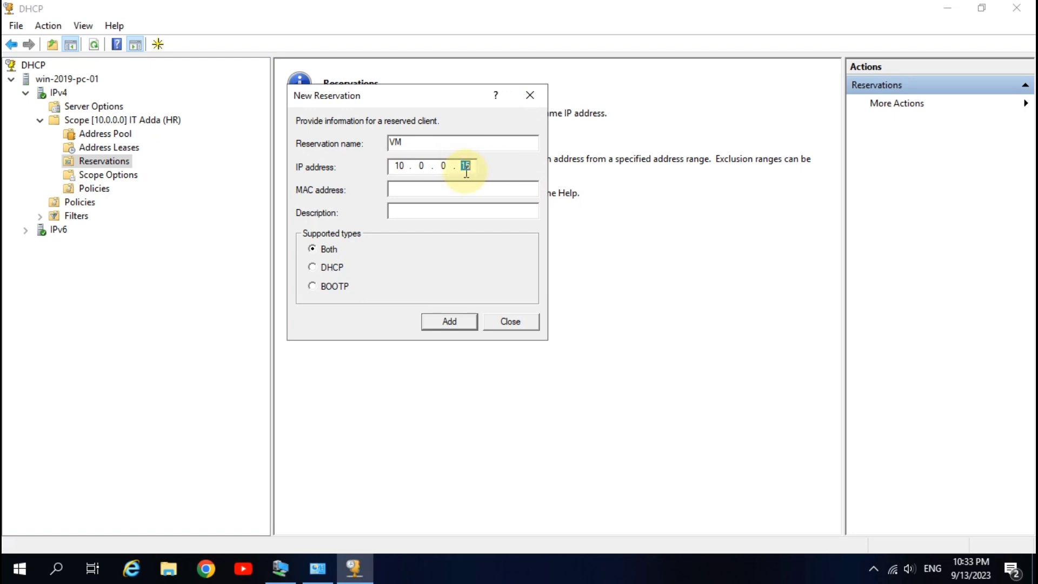
# Check the client's current IPv4 address on the Win-11 virtual machine against the address entered for the reservation
pyautogui.click(280, 567)
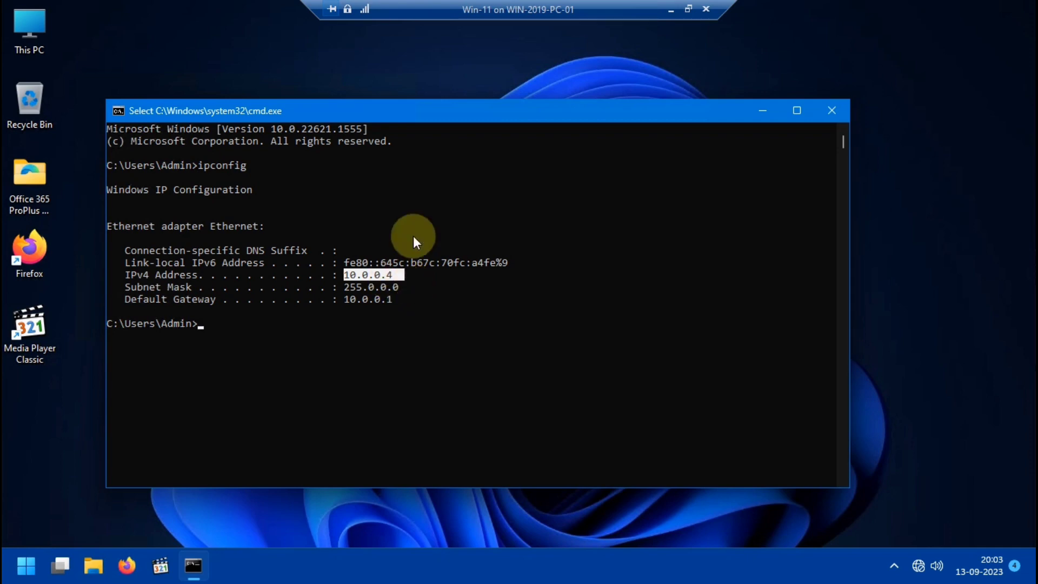
pyautogui.click(671, 9)
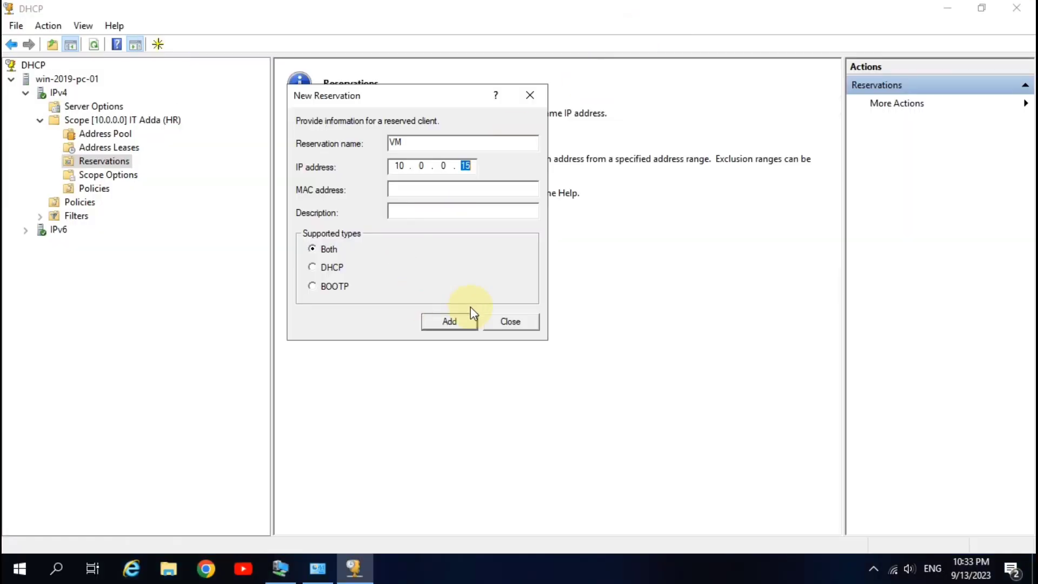
pyautogui.doubleClick(464, 165)
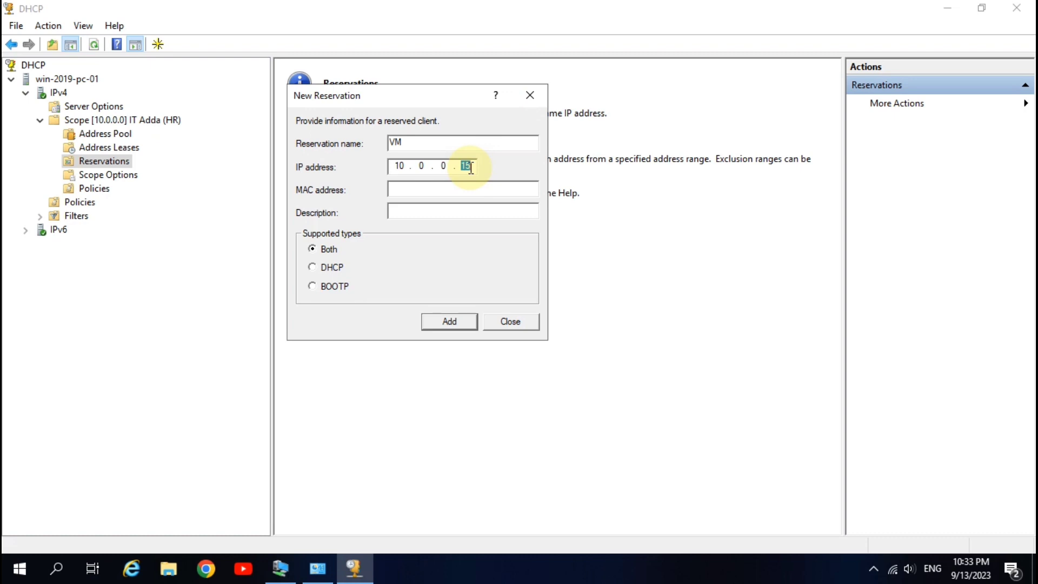
# Switch to the Win-11 virtual machine and open its Network Connections using ncpa.cpl
pyautogui.click(399, 189)
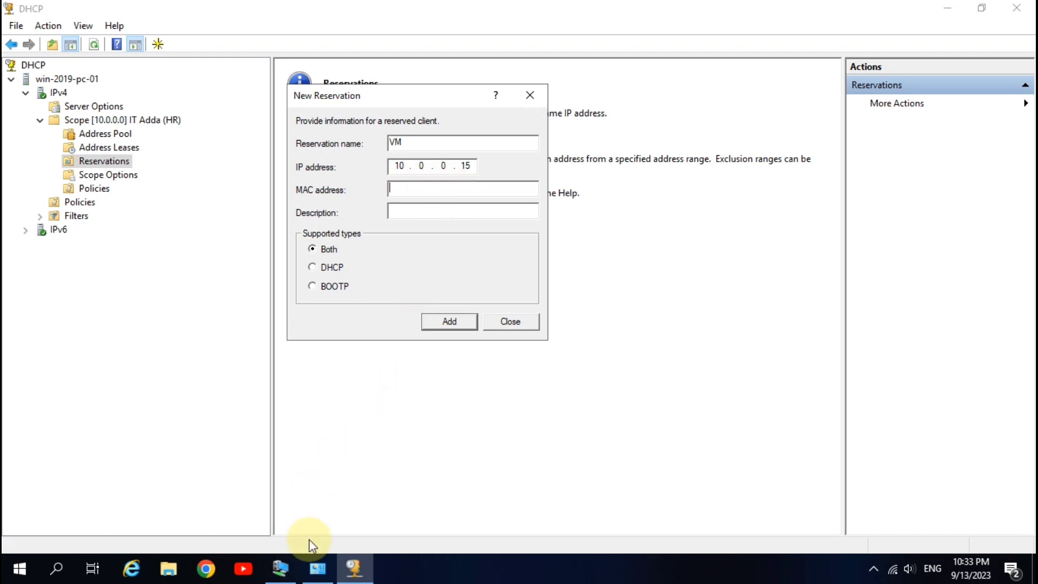
pyautogui.moveTo(282, 578)
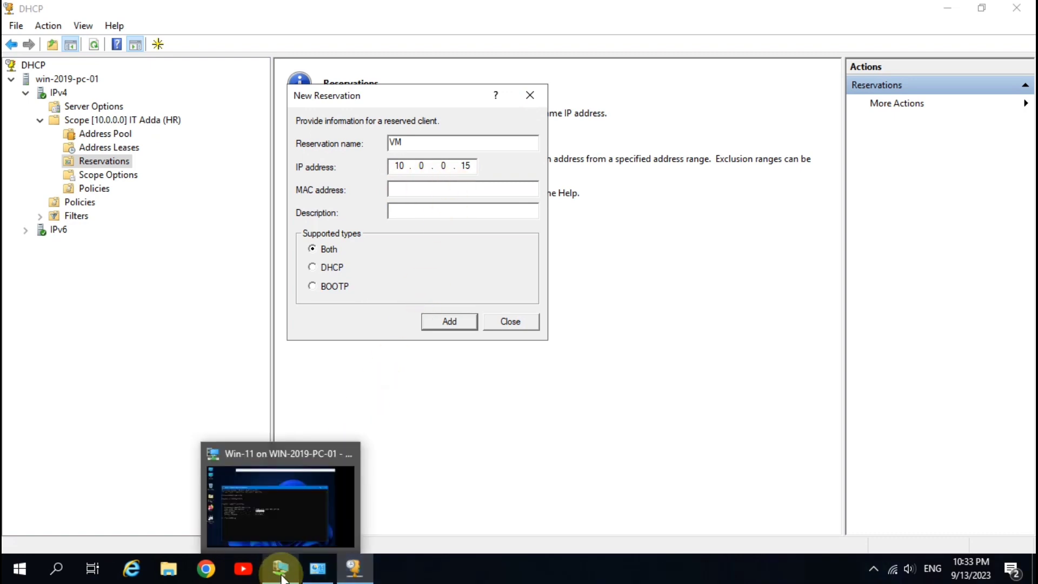
pyautogui.click(281, 578)
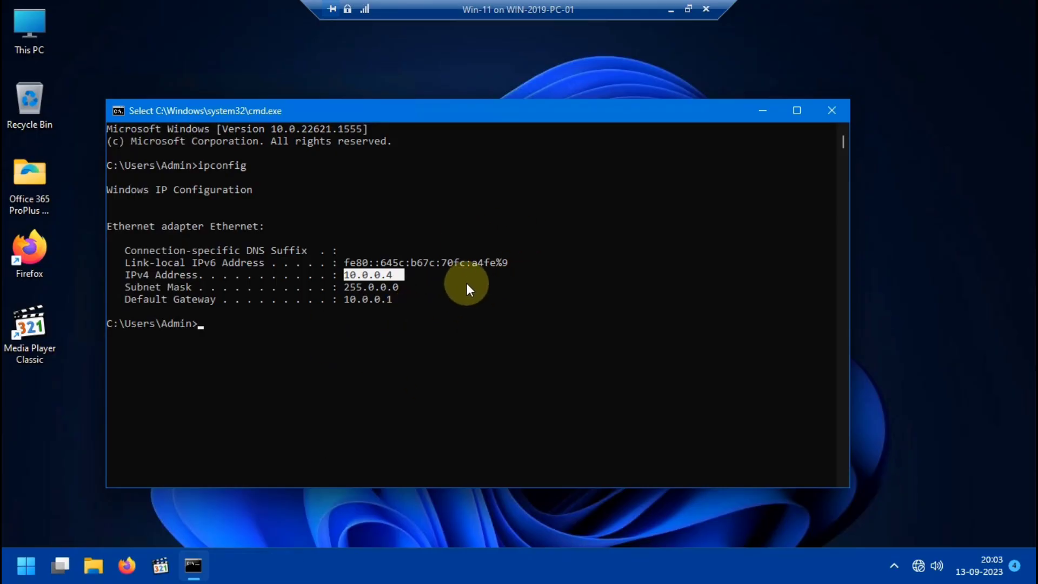
pyautogui.click(762, 111)
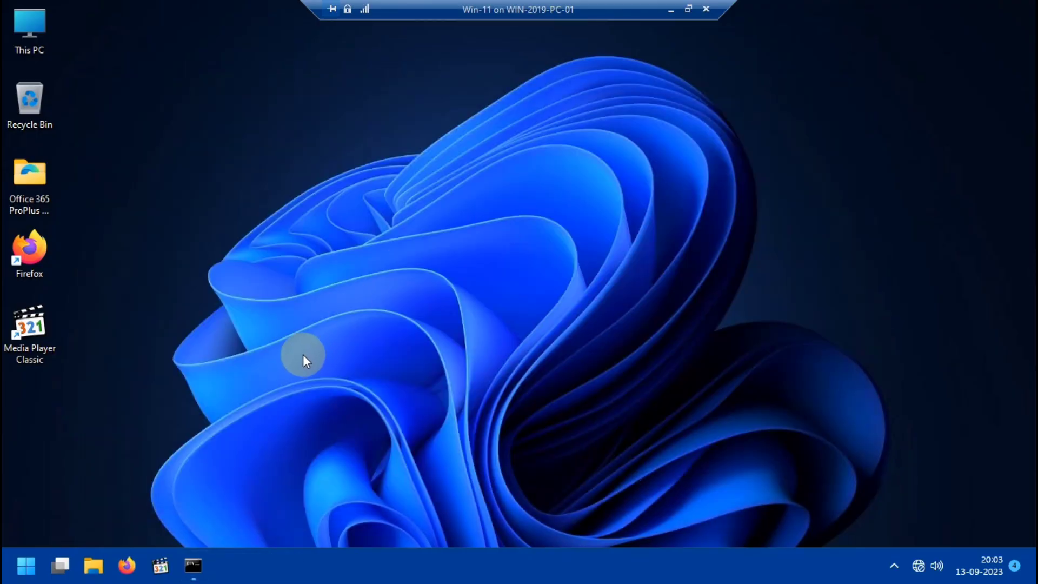
pyautogui.press('super+r')
pyautogui.write('nc')
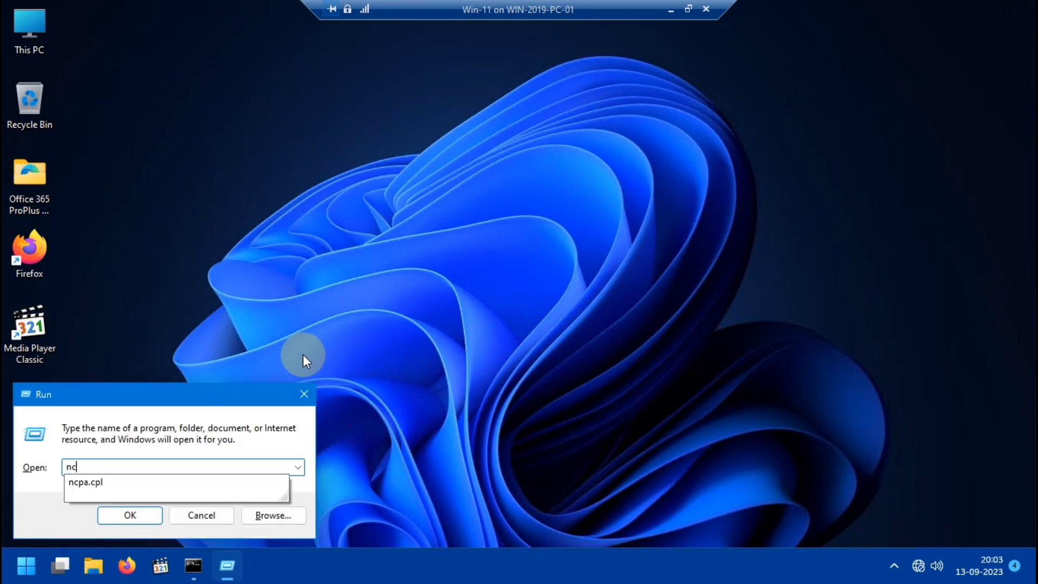
pyautogui.press('Down')
pyautogui.press('Return')
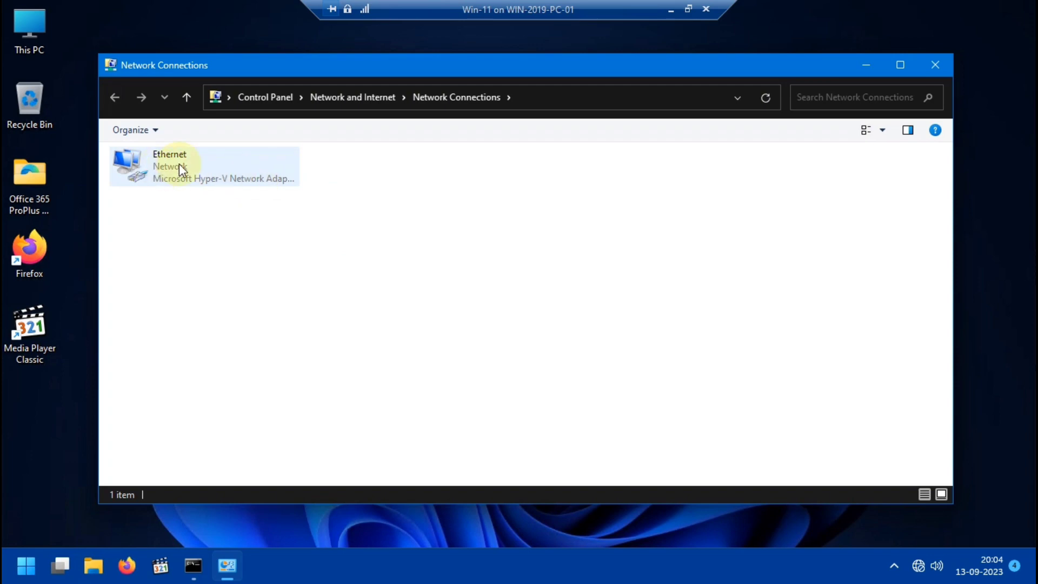
# Find the Ethernet adapter's physical address in its network connection details, and close the connection windows
pyautogui.doubleClick(180, 167)
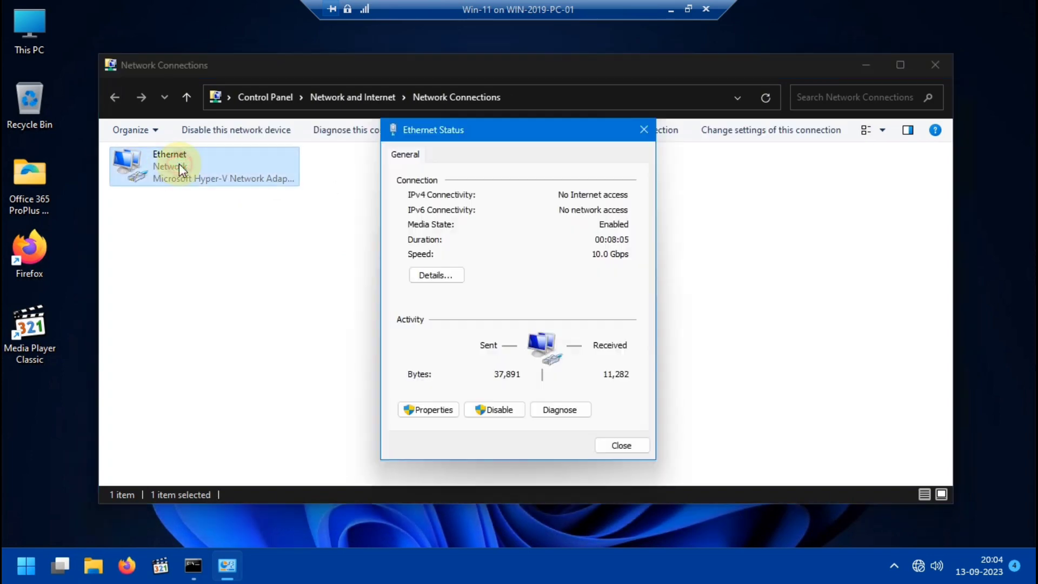
pyautogui.click(456, 277)
pyautogui.click(527, 239)
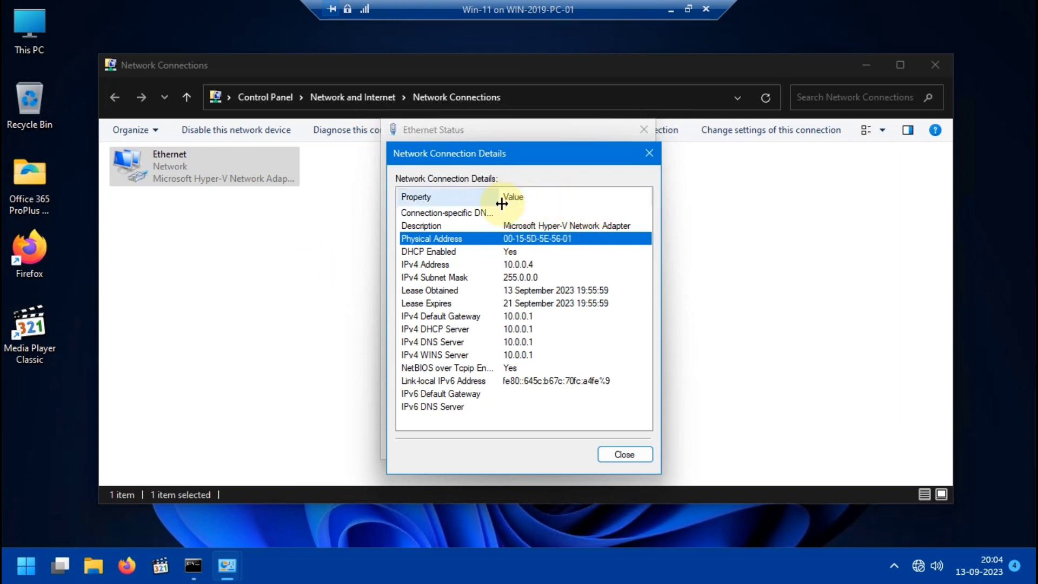
pyautogui.click(648, 157)
pyautogui.click(643, 130)
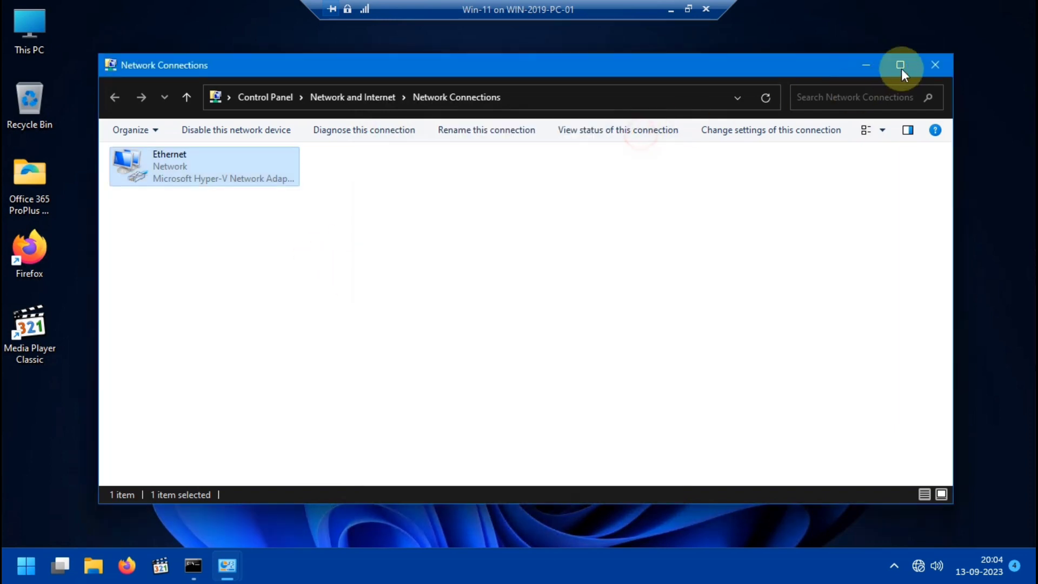
pyautogui.click(934, 65)
# Open a new Command Prompt on the Win-11 client and run ipconfig /all
pyautogui.press('super+r')
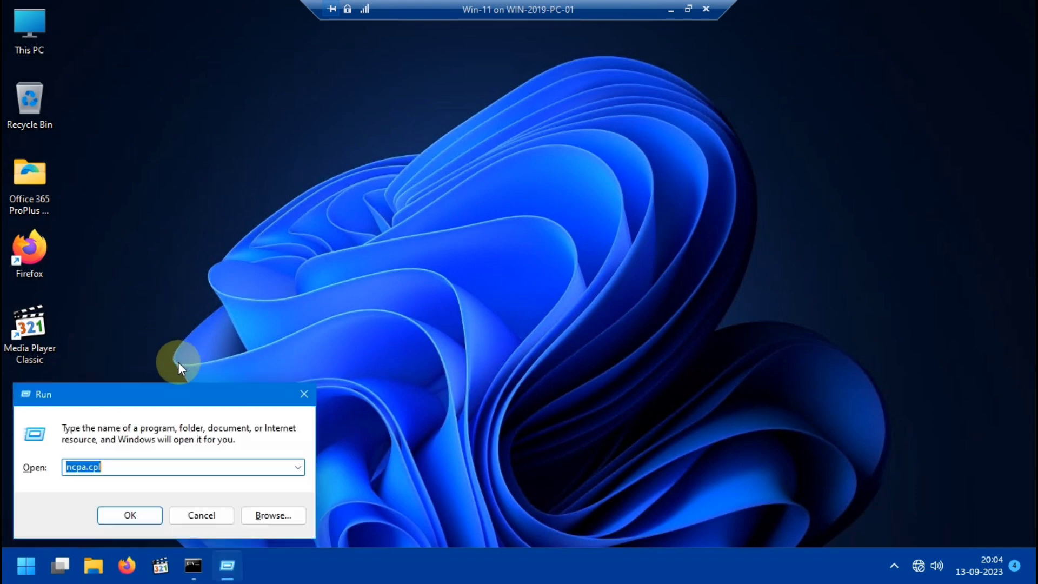
pyautogui.write('cmd')
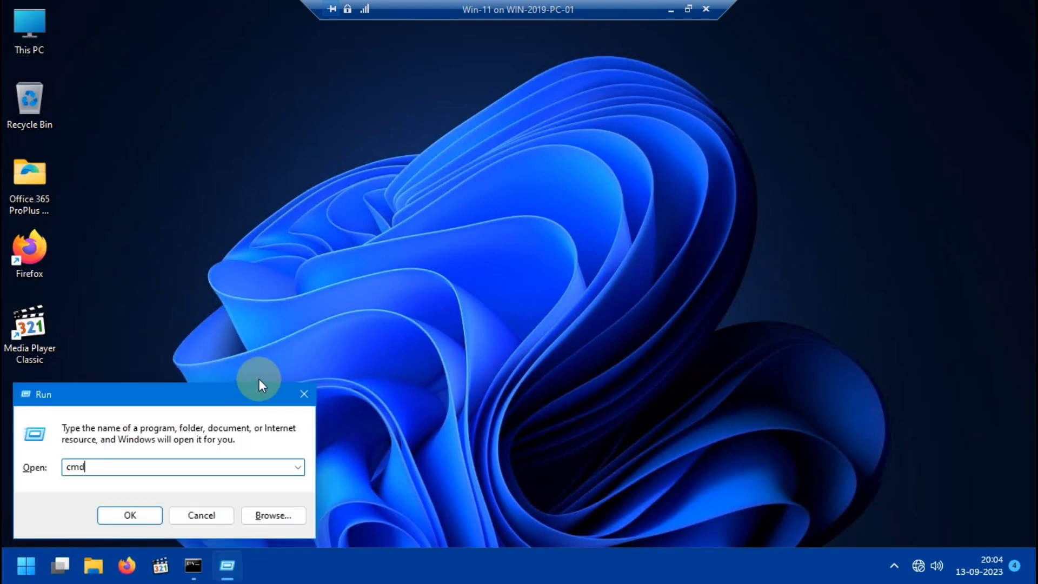
pyautogui.press('Return')
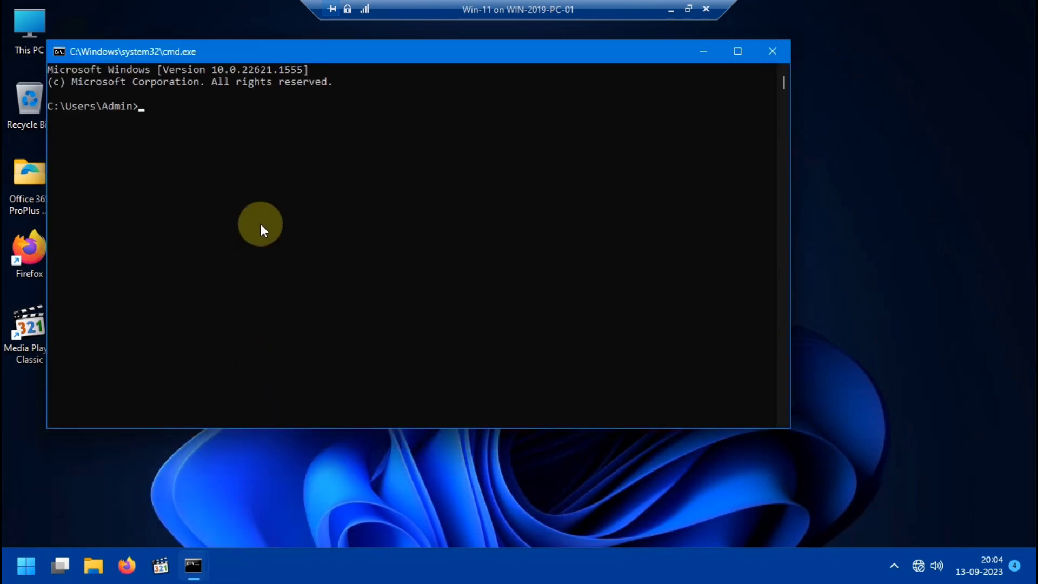
pyautogui.write('ipconfig /all')
pyautogui.press('Return')
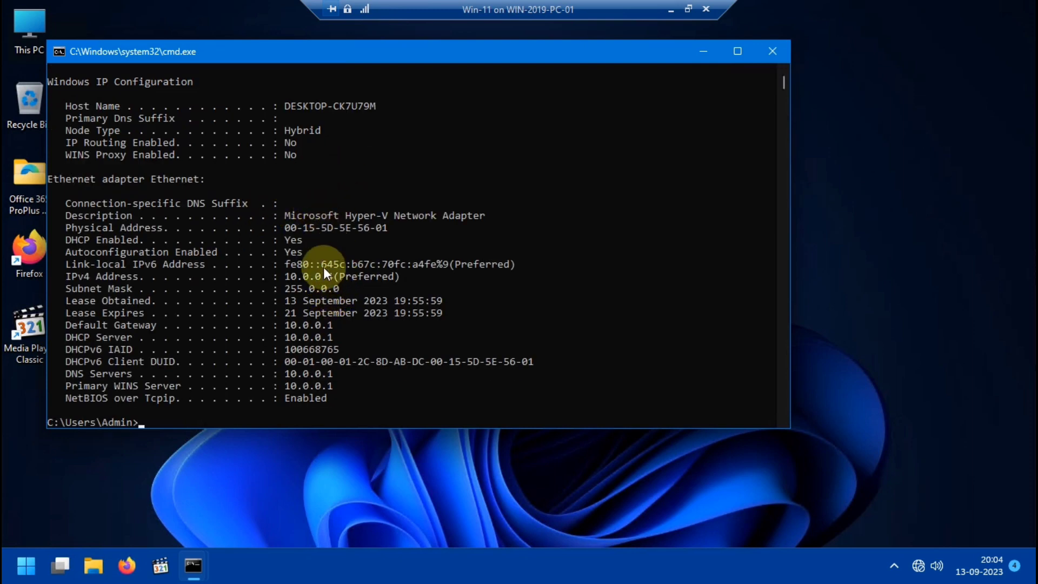
# Copy the Ethernet adapter's physical address from the ipconfig output and return to the server's New Reservation dialog
pyautogui.moveTo(285, 228); pyautogui.dragTo(386, 243)
pyautogui.rightClick(377, 227)
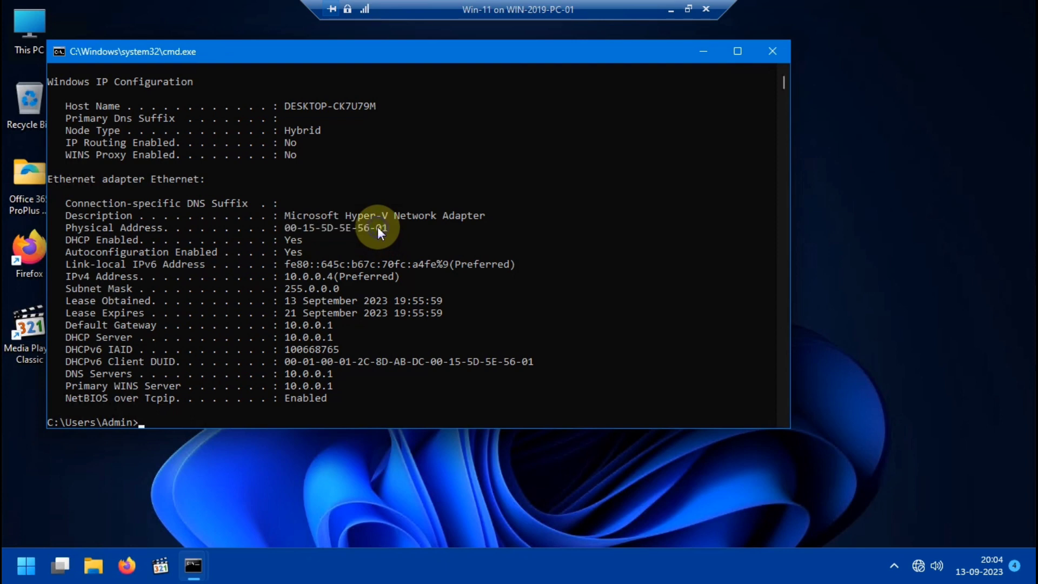
pyautogui.click(776, 54)
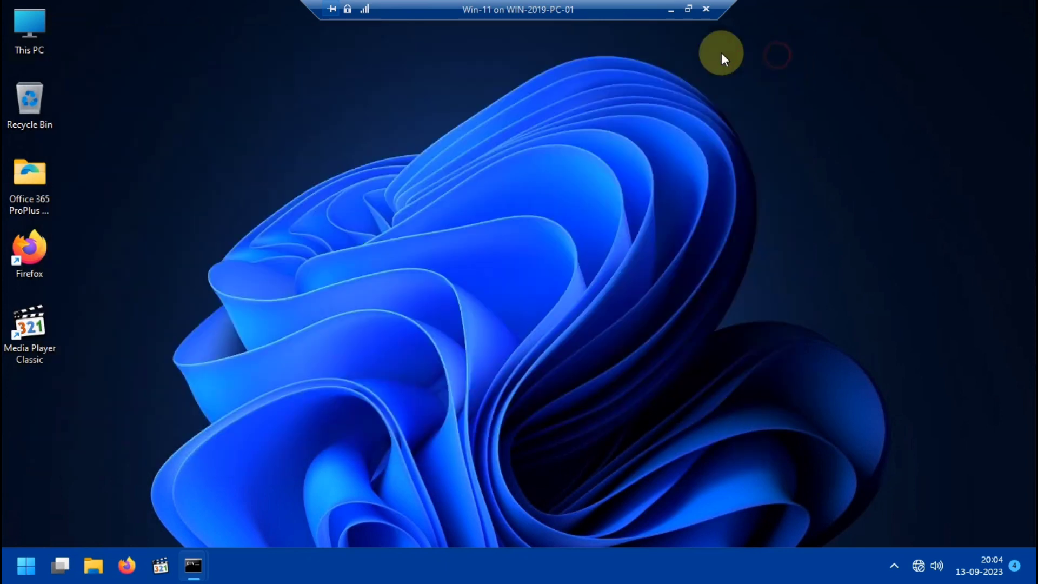
pyautogui.click(670, 11)
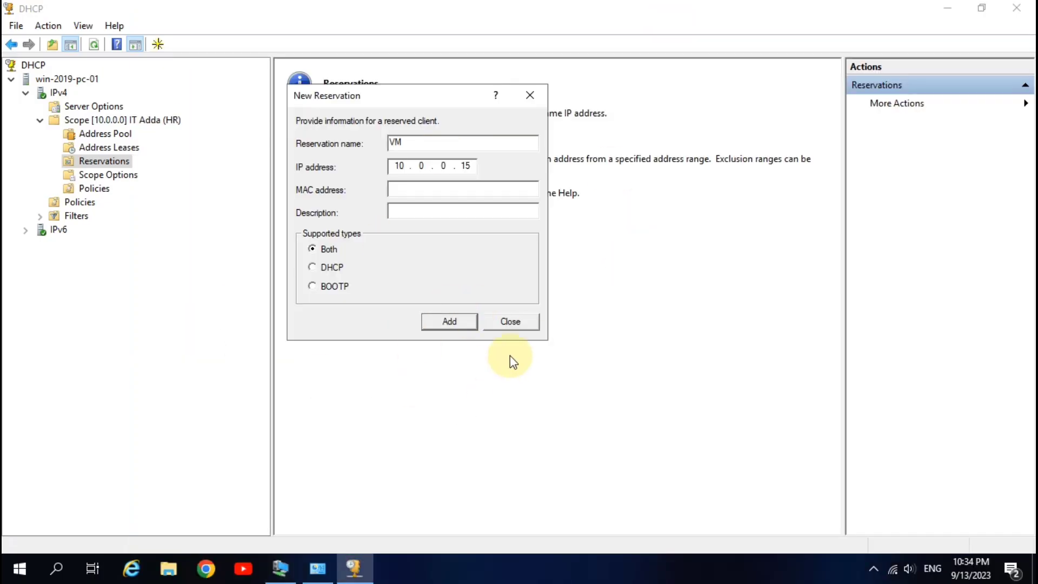
# Test the server's connection to the client by running ping 10.0.0.4 -t, and close the ping window
pyautogui.click(317, 568)
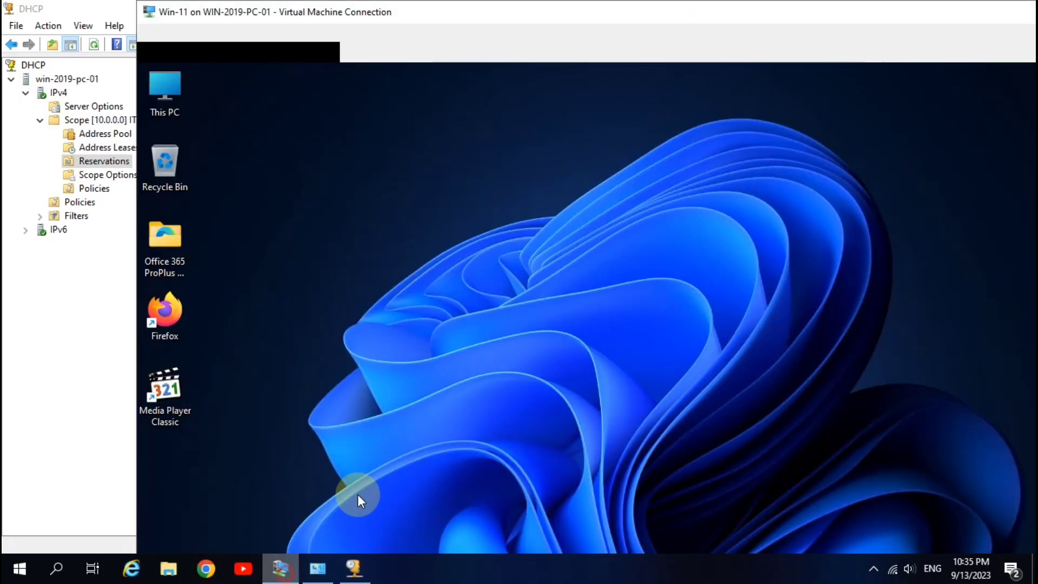
pyautogui.click(671, 11)
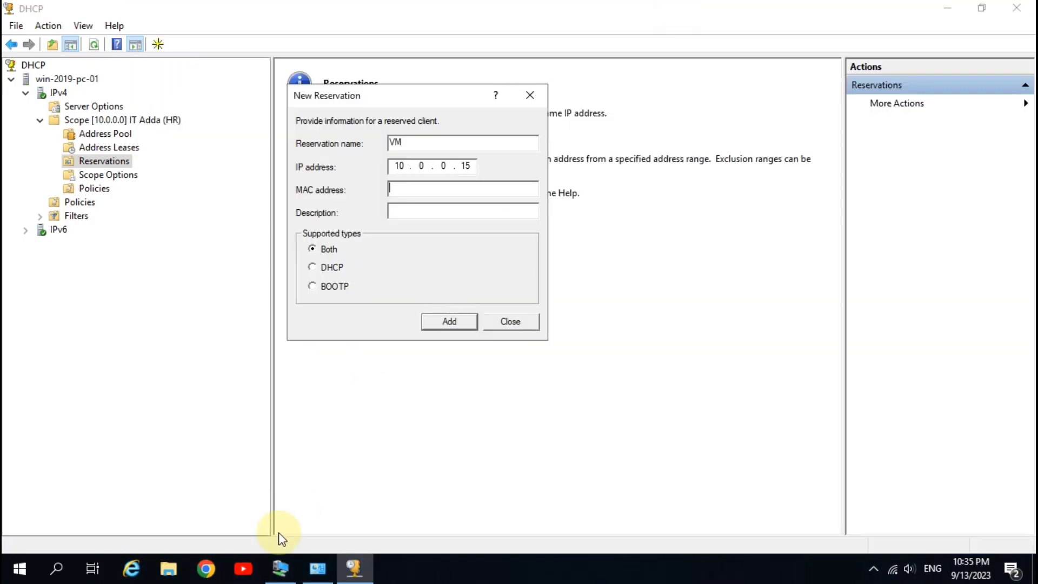
pyautogui.press('super+r')
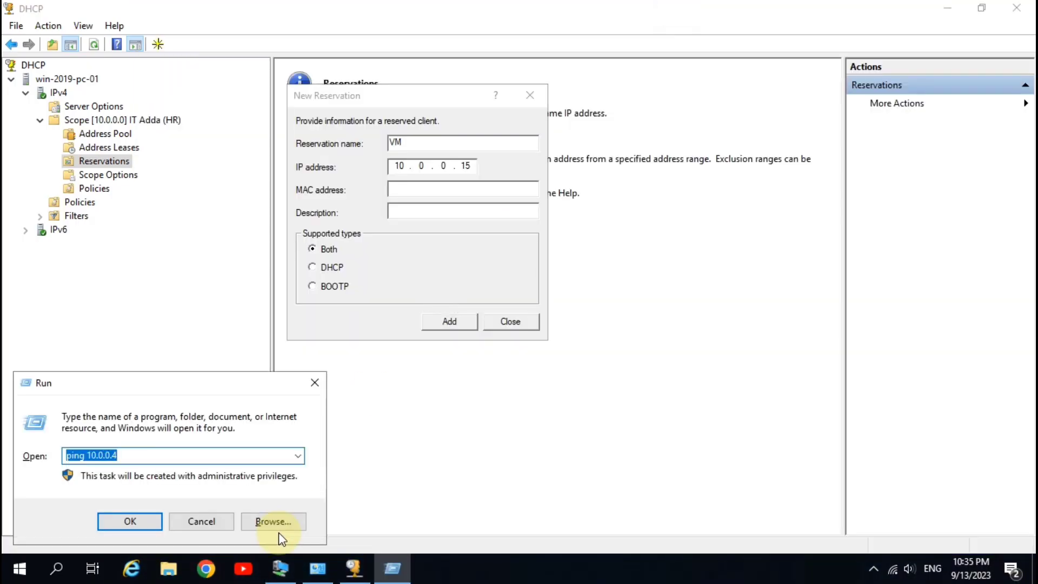
pyautogui.press('Right')
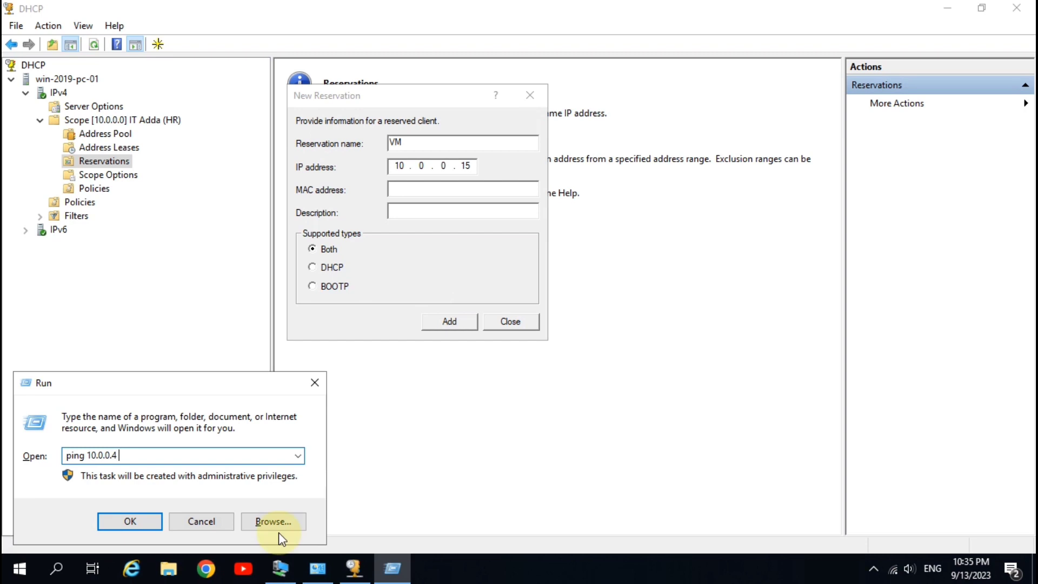
pyautogui.write('-t')
pyautogui.press('Return')
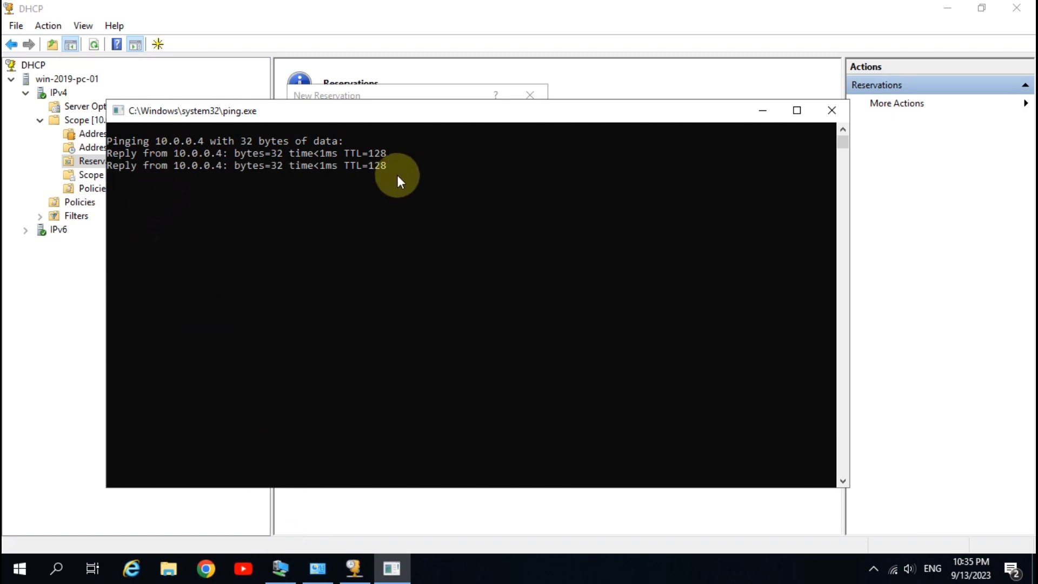
pyautogui.click(839, 106)
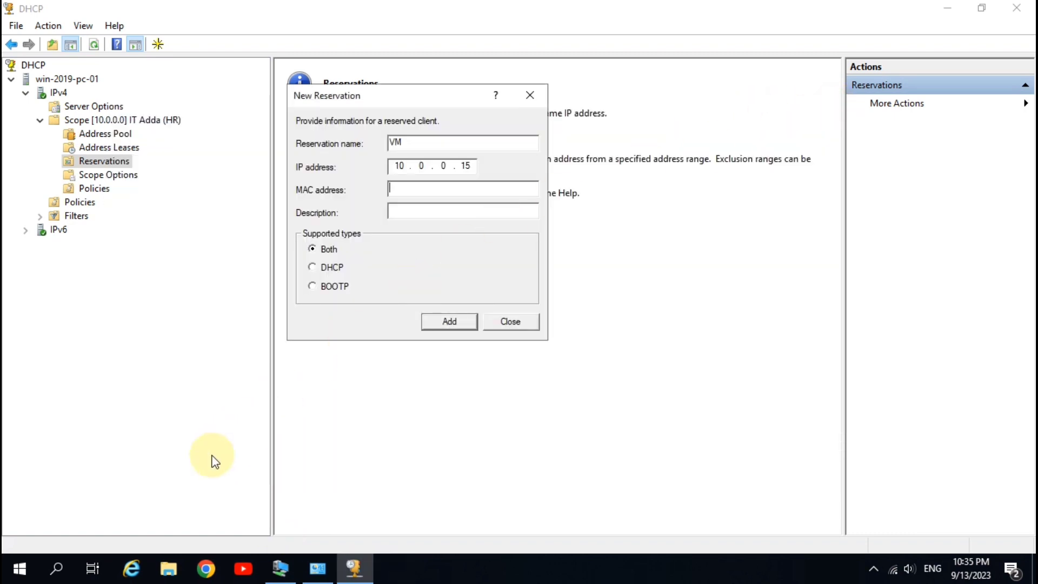
# Open a Command Prompt on the server and list its ARP table with arp -a
pyautogui.press('super+r')
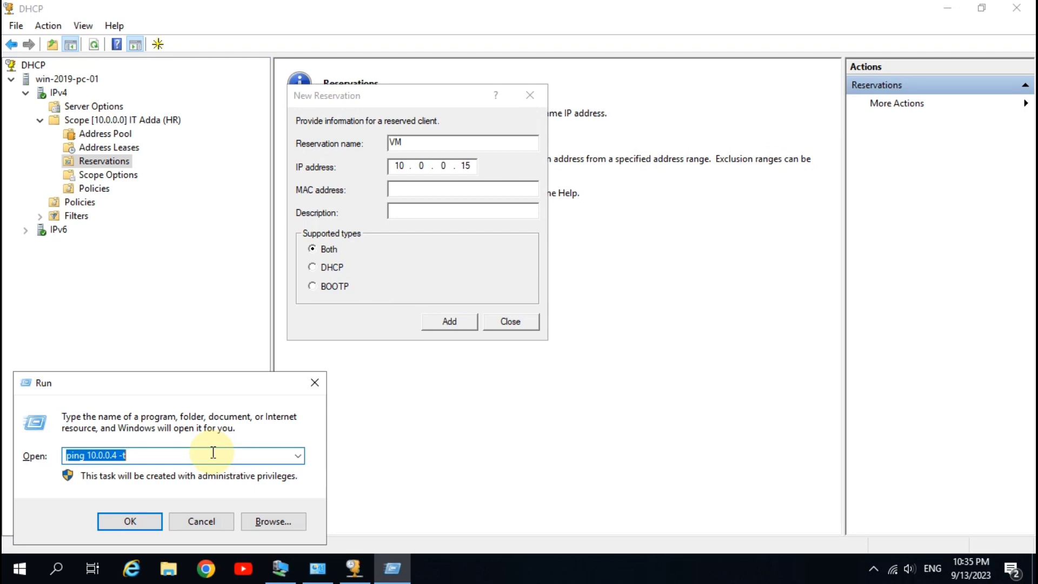
pyautogui.write('cmd')
pyautogui.press('Return')
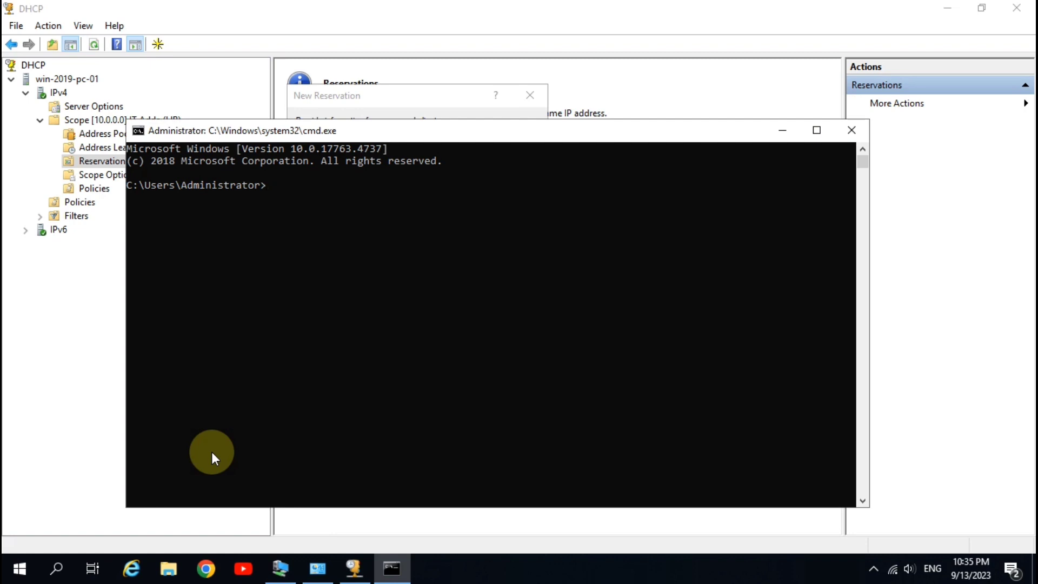
pyautogui.write('arp -')
pyautogui.write('a')
pyautogui.press('Return')
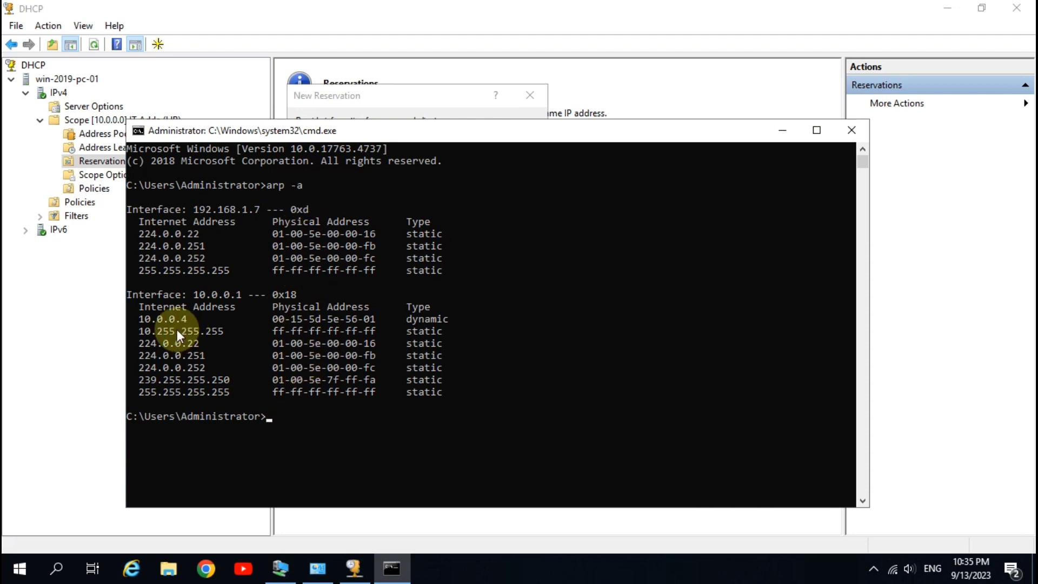
# Find the physical address listed for 10.0.0.4 in the ARP output, and close the Command Prompt
pyautogui.moveTo(140, 320); pyautogui.dragTo(186, 316)
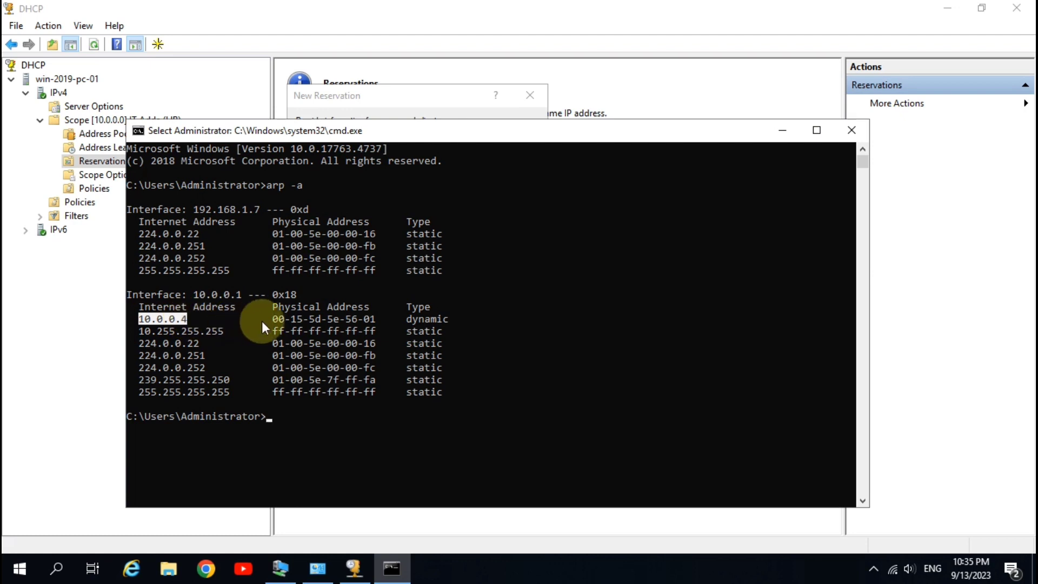
pyautogui.moveTo(274, 320); pyautogui.dragTo(372, 318)
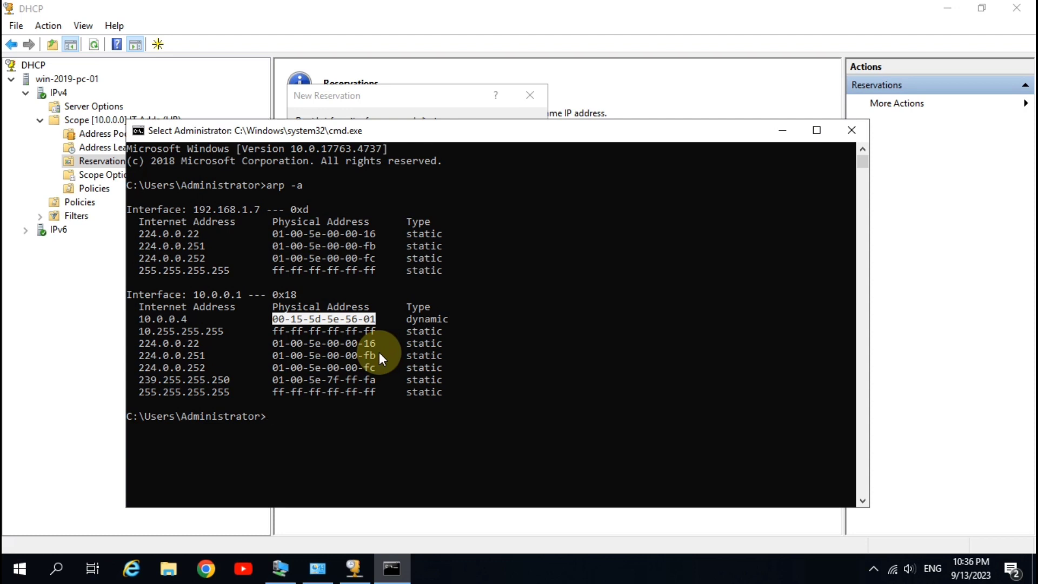
pyautogui.click(268, 186)
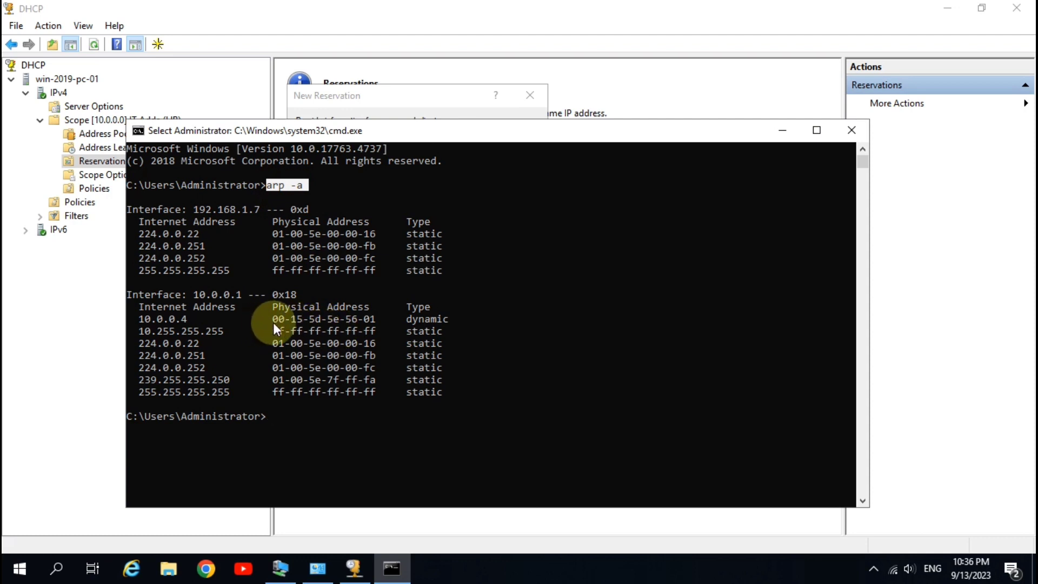
pyautogui.moveTo(273, 319); pyautogui.dragTo(301, 320)
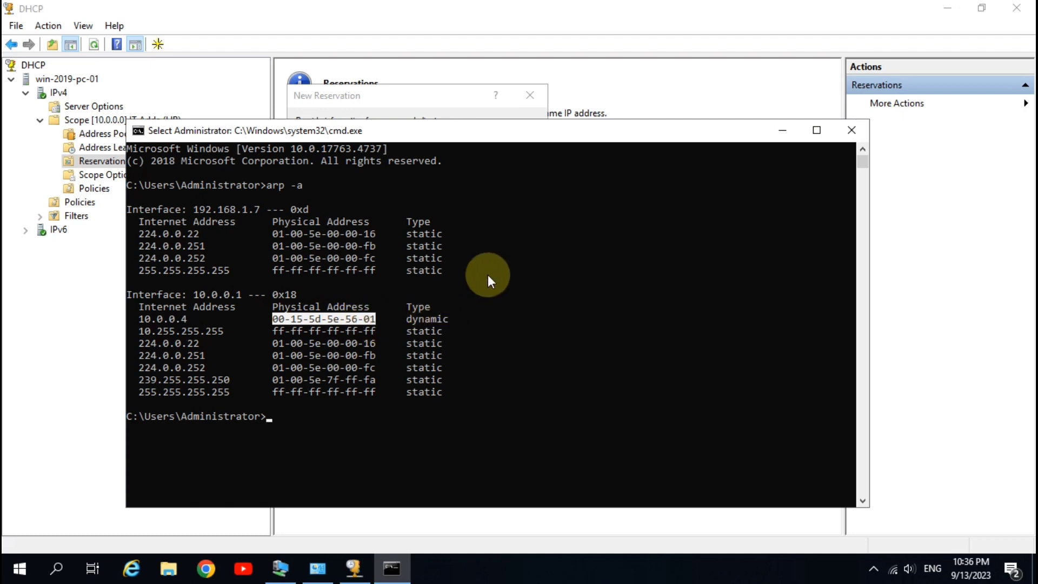
pyautogui.click(848, 130)
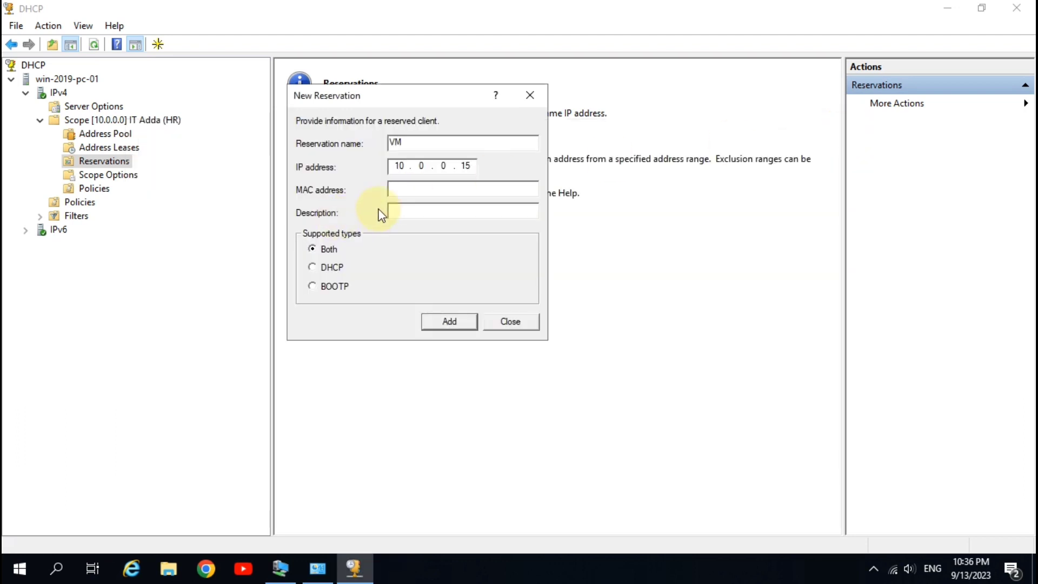
# Paste the copied MAC address 00-15-5D-5E-56-01 into the new reservation and enter AT as its description
pyautogui.click(401, 188)
pyautogui.rightClick(402, 188)
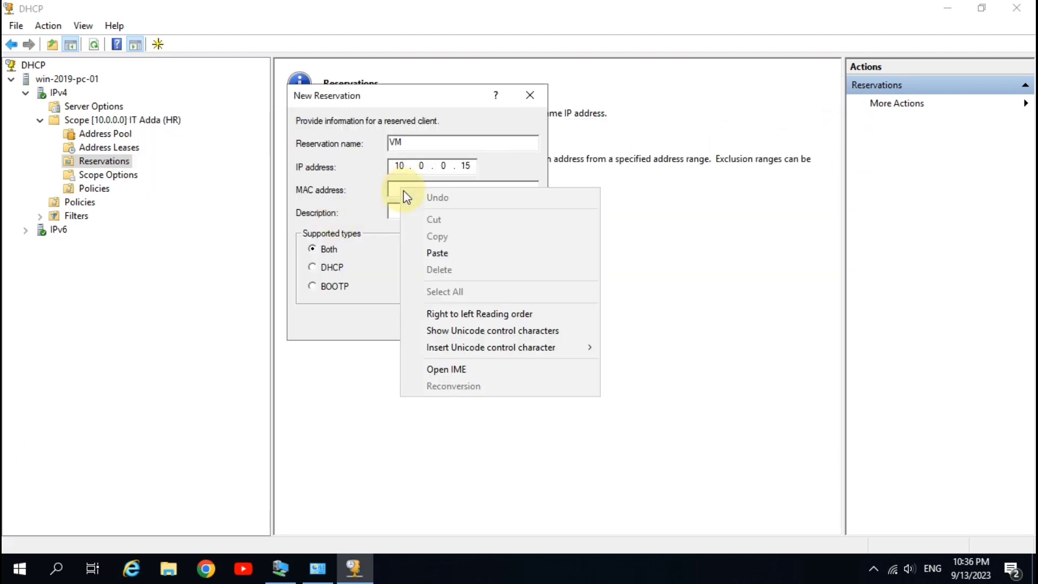
pyautogui.click(433, 254)
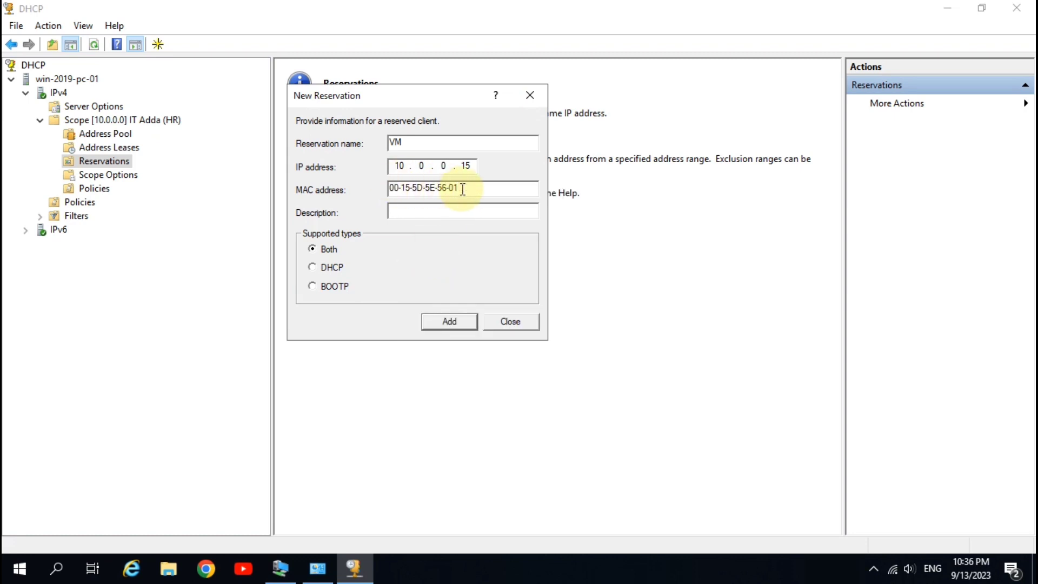
pyautogui.moveTo(465, 190); pyautogui.dragTo(384, 201)
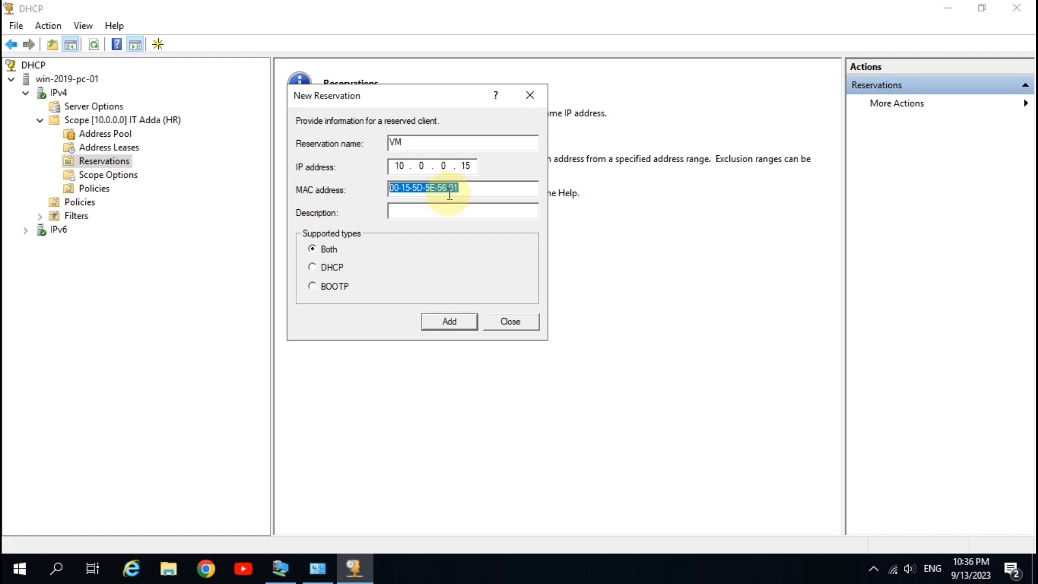
pyautogui.click(414, 213)
pyautogui.write('A')
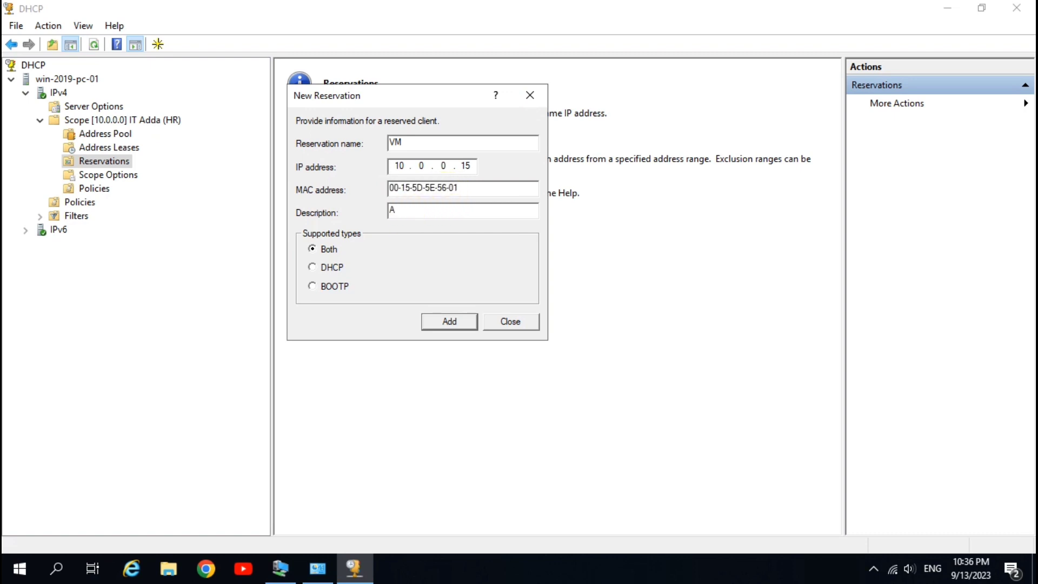
pyautogui.write('T')
pyautogui.moveTo(406, 212); pyautogui.dragTo(390, 212)
# Add the VM reservation for 10.0.0.15 to the scope and open its entry under Reservations
pyautogui.moveTo(409, 141); pyautogui.dragTo(383, 142)
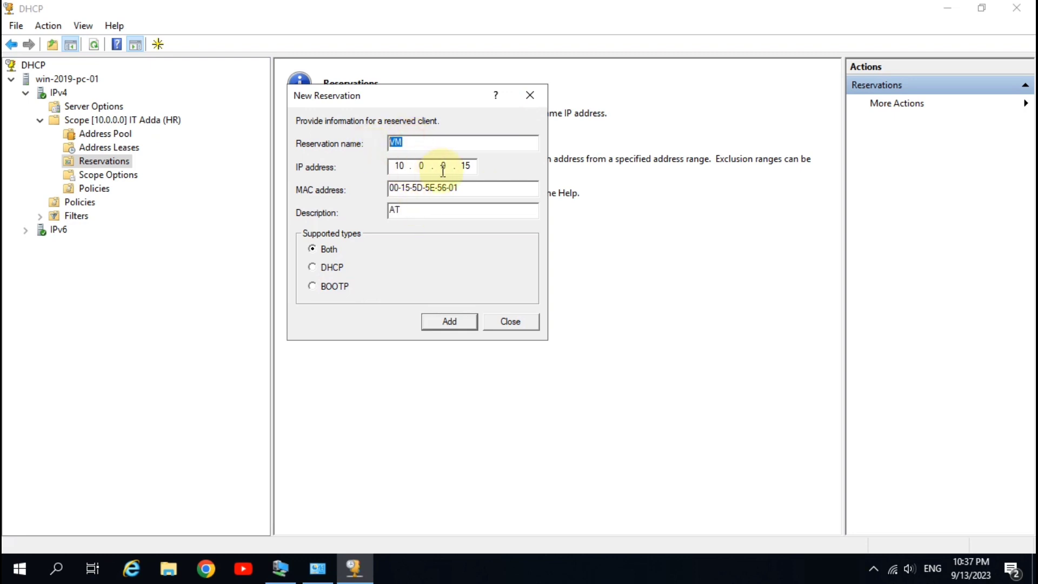
pyautogui.doubleClick(468, 167)
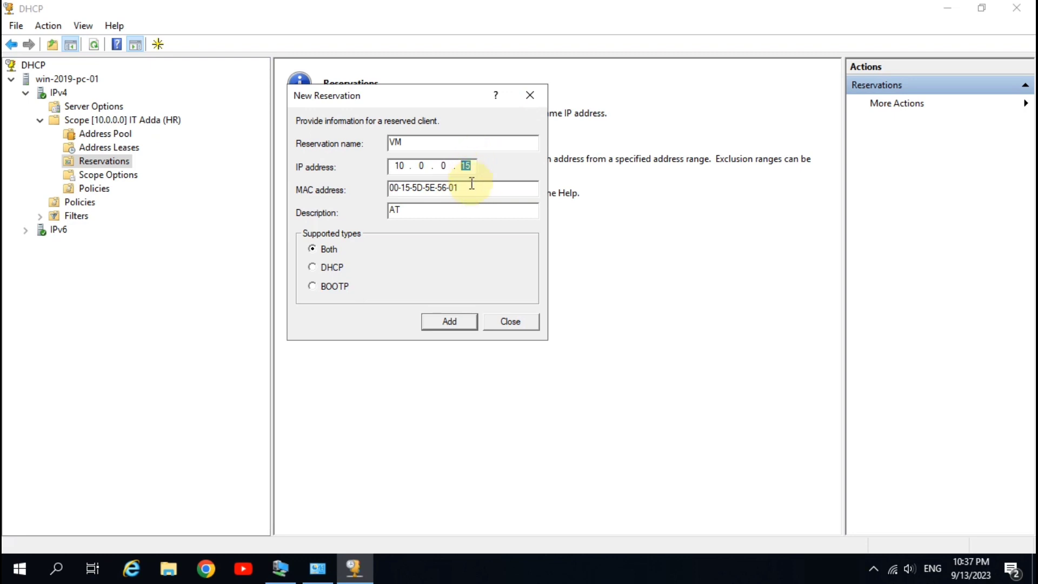
pyautogui.moveTo(469, 188); pyautogui.dragTo(377, 217)
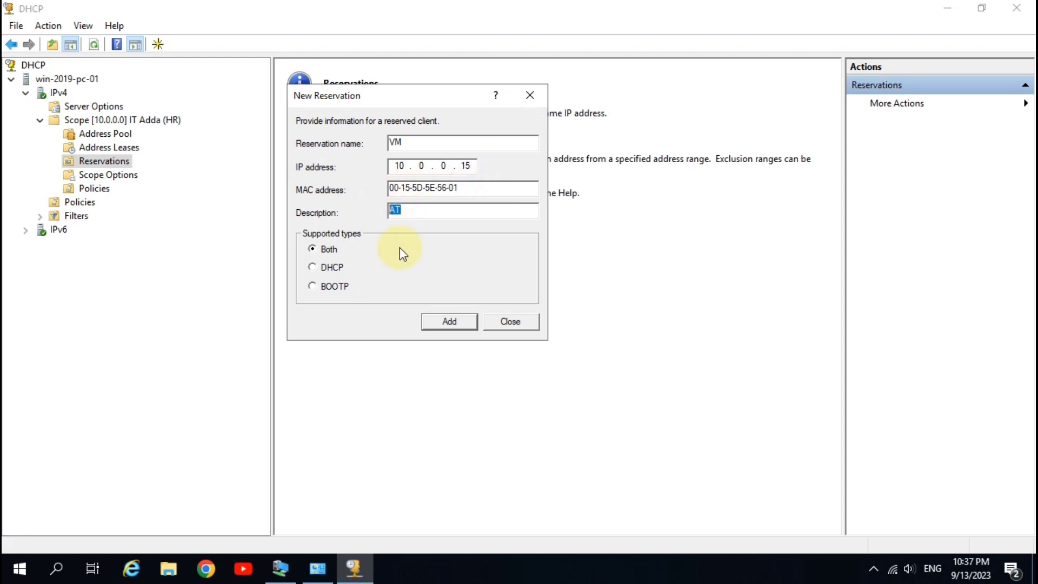
pyautogui.click(454, 323)
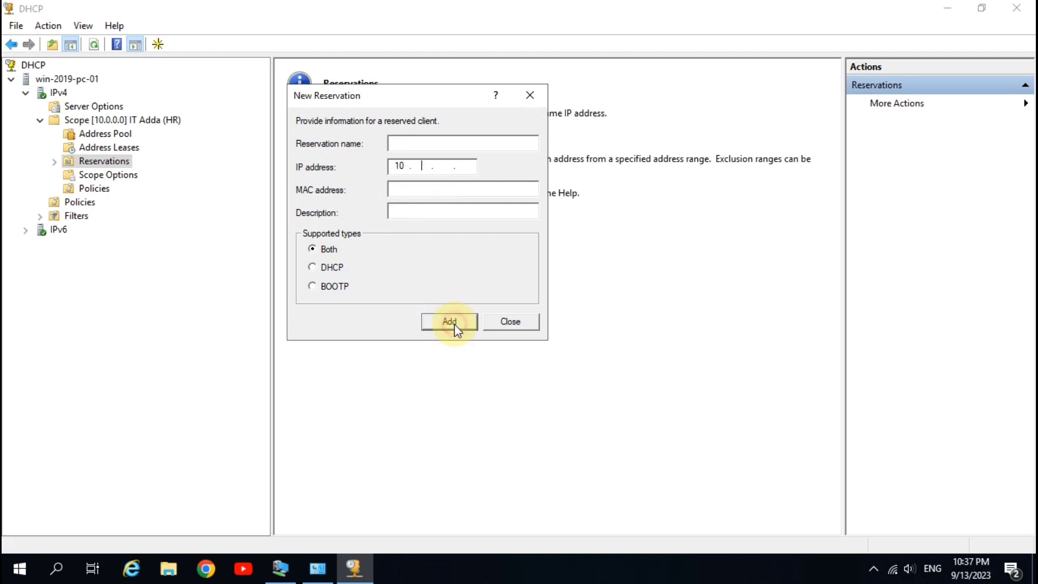
pyautogui.click(510, 323)
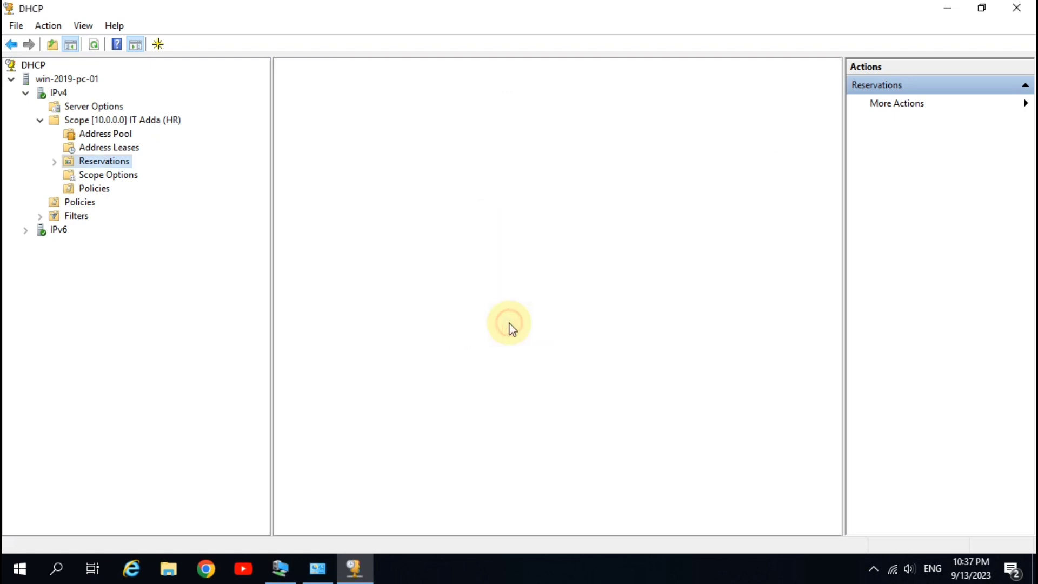
pyautogui.click(55, 162)
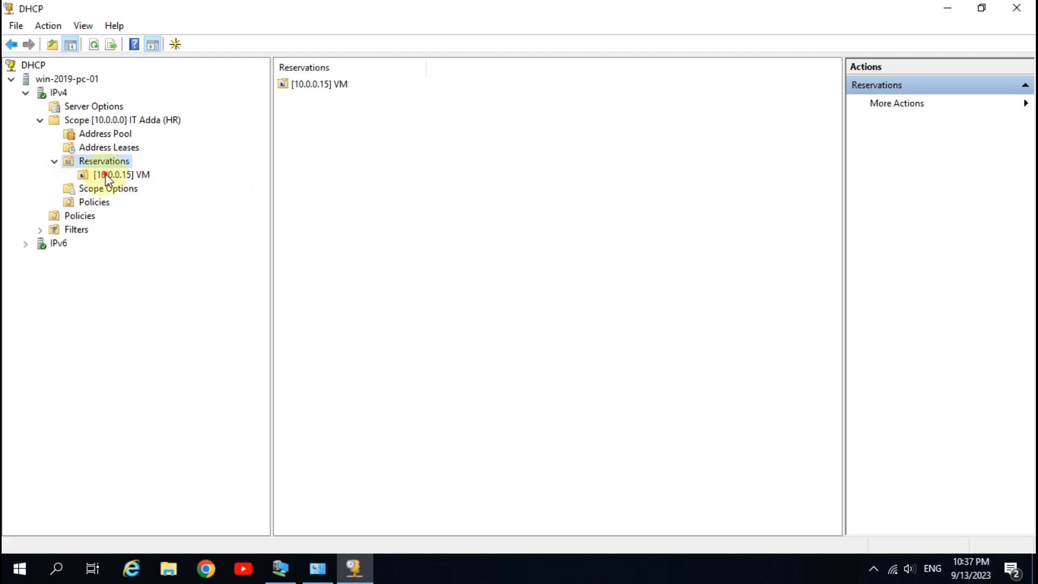
pyautogui.click(141, 175)
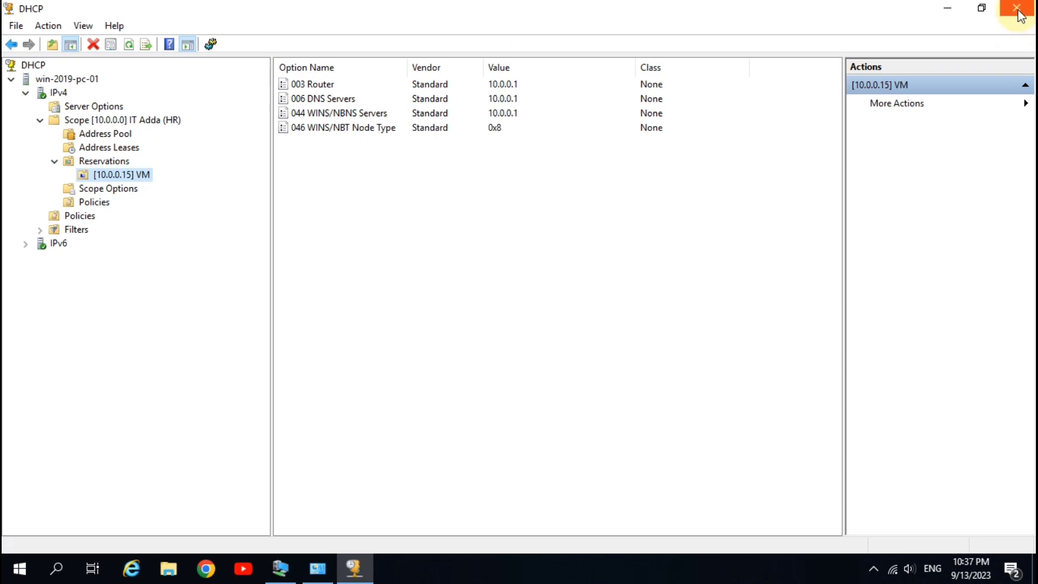
# Switch to the Win-11 client and check its current IPv4 address by running ipconfig in a new Command Prompt
pyautogui.click(283, 568)
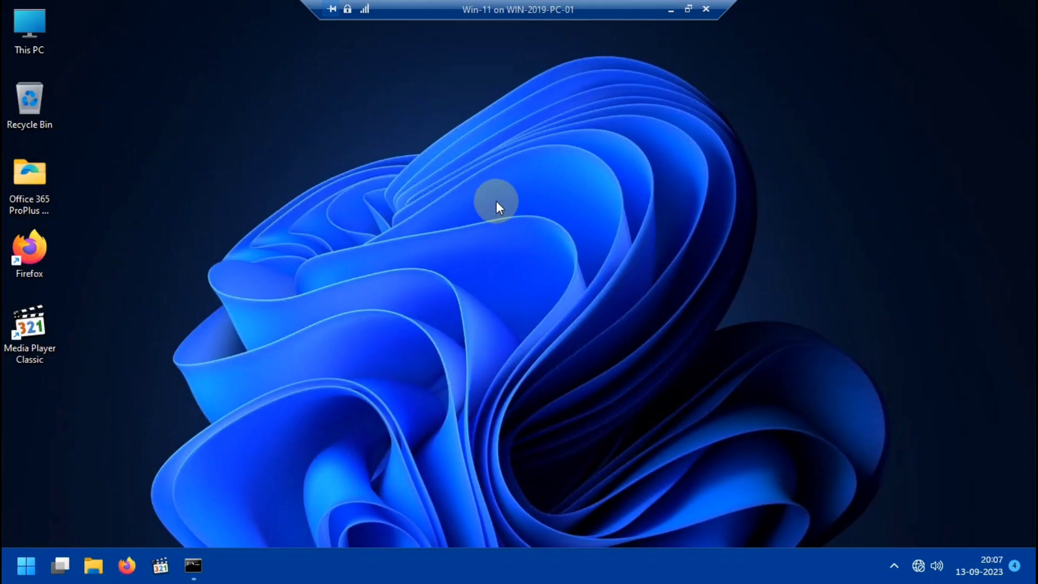
pyautogui.press('super+r')
pyautogui.write('cmd')
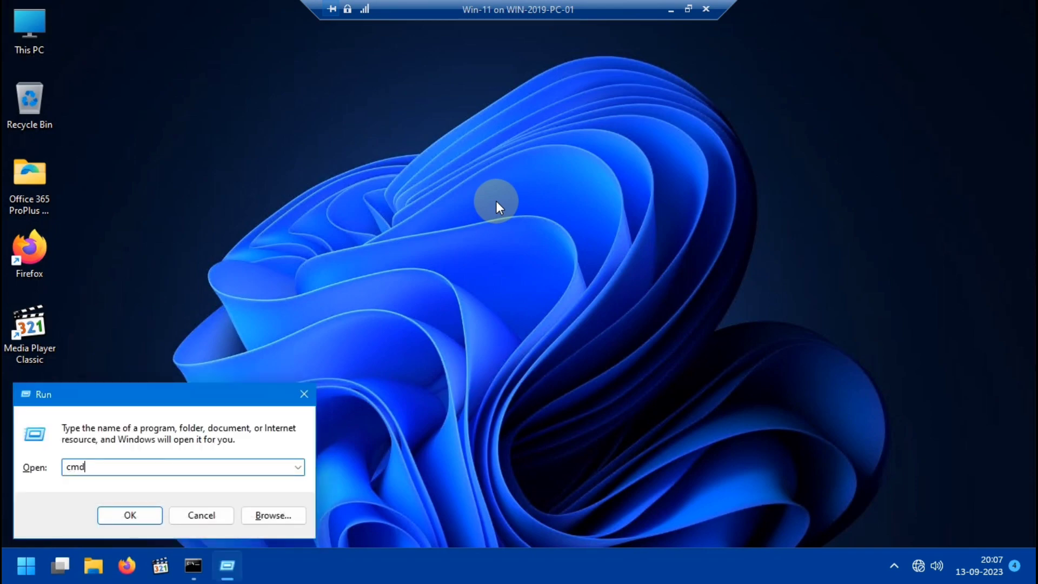
pyautogui.press('Return')
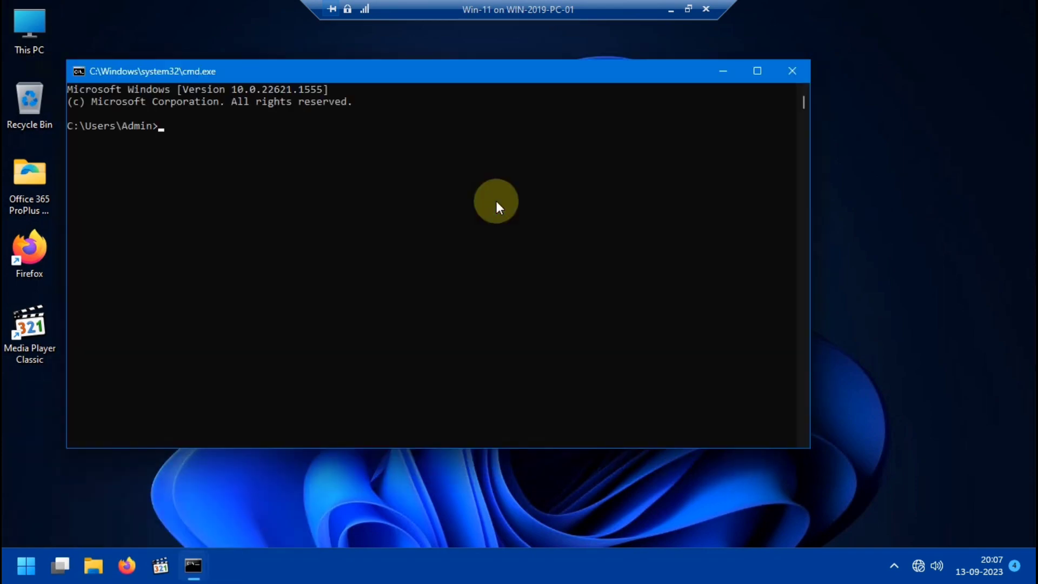
pyautogui.write('ipconfig')
pyautogui.press('Return')
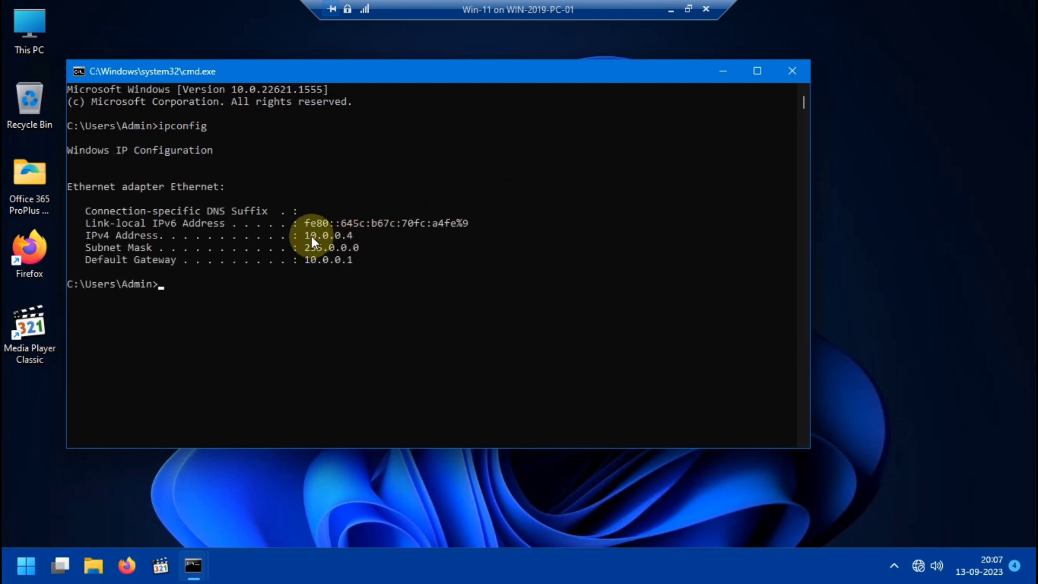
pyautogui.click(306, 235)
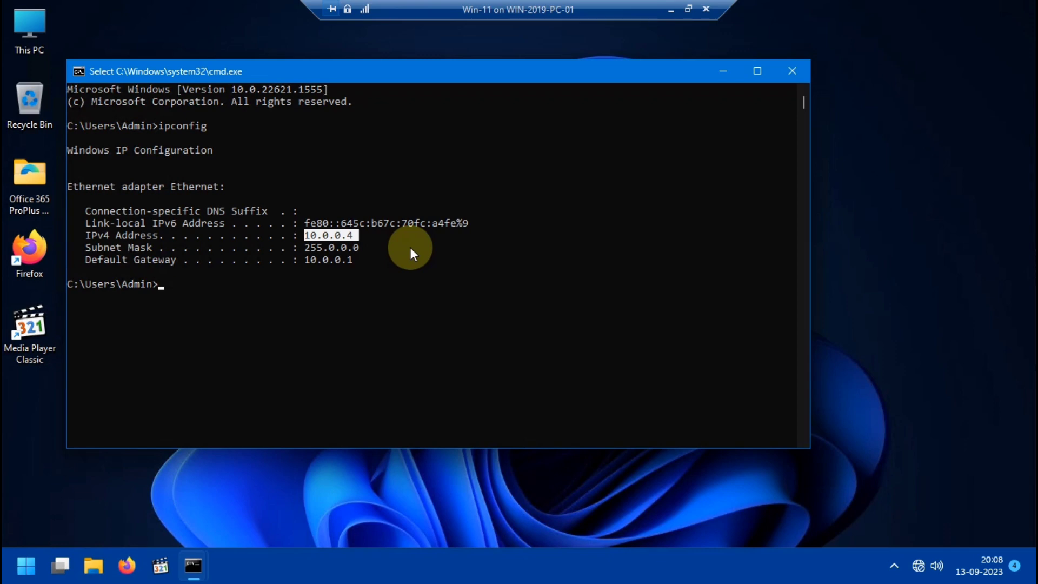
# Try to release the client's IP address with ipconfig /release
pyautogui.click(301, 292)
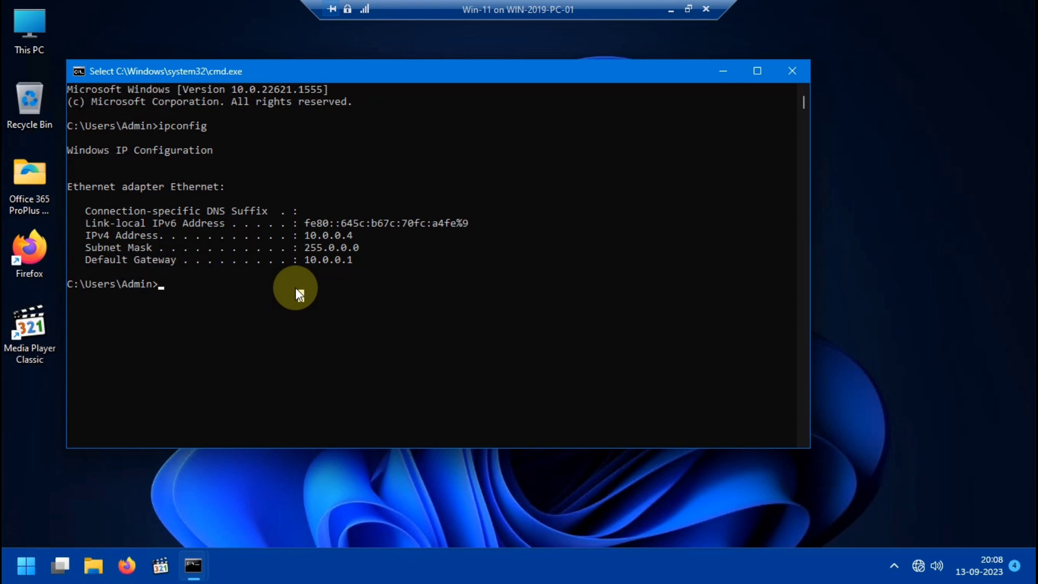
pyautogui.press('Up')
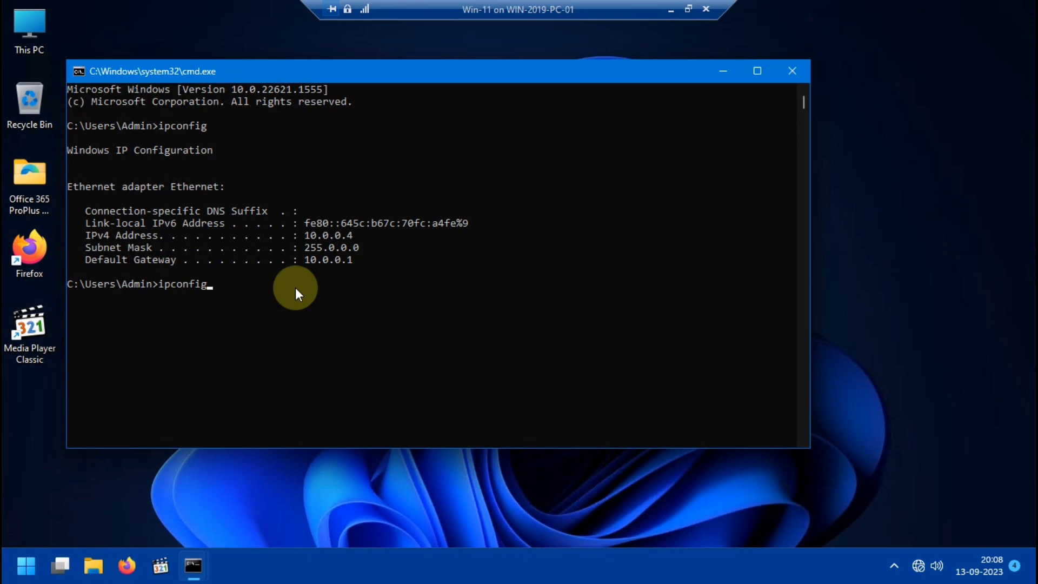
pyautogui.write('/release')
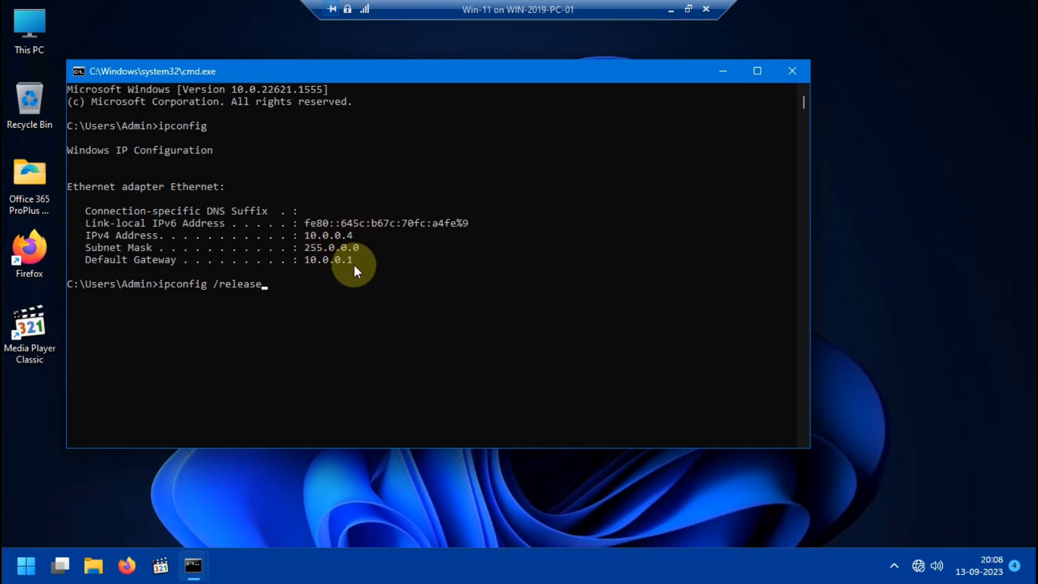
pyautogui.press('Return')
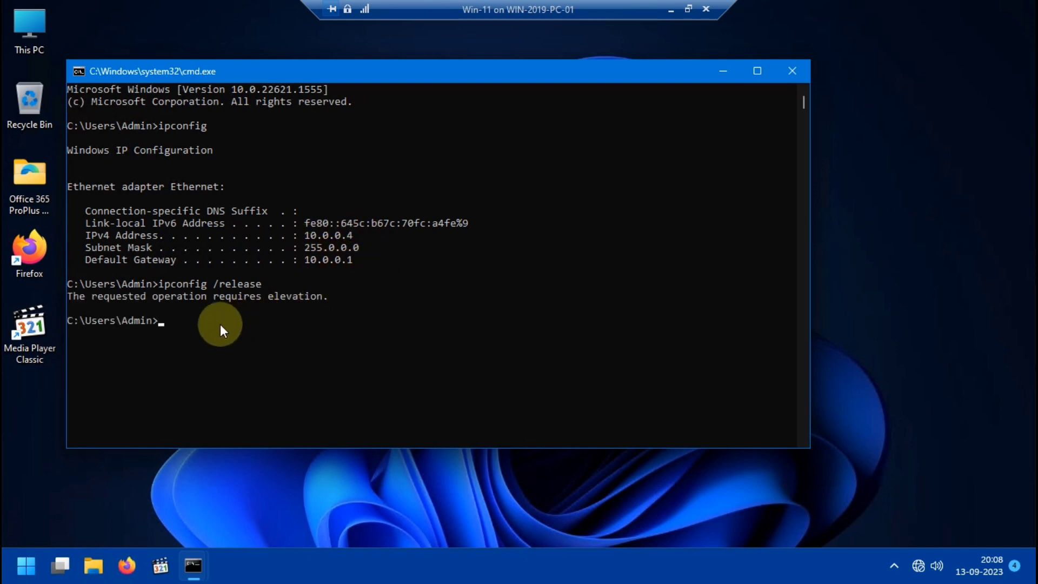
# Renew the client's DHCP lease by running ipconfig /renew
pyautogui.press('Up')
pyautogui.press('BackSpace')
pyautogui.press('BackSpace')
pyautogui.press('BackSpace')
pyautogui.press('BackSpace')
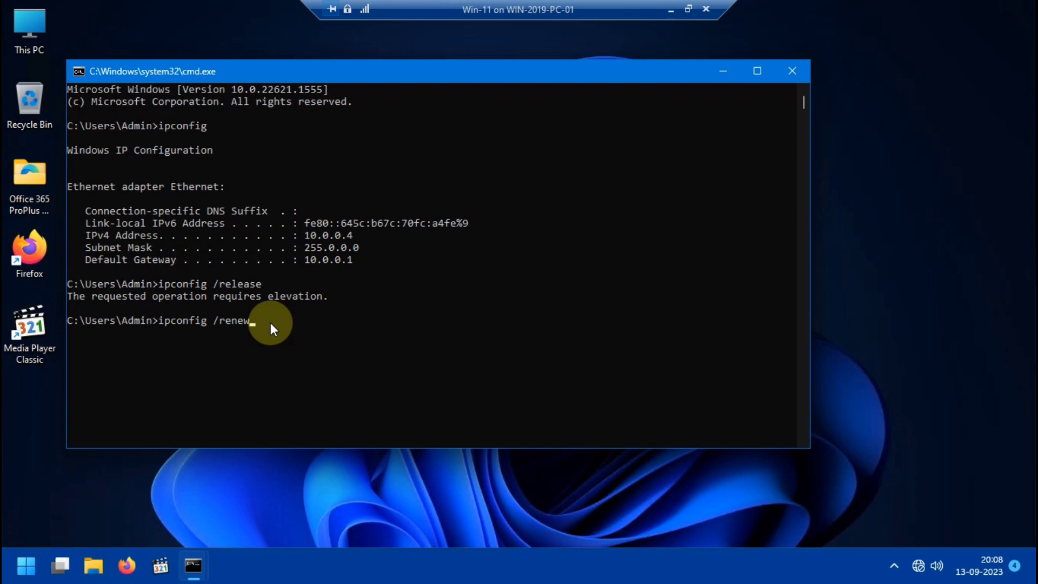
pyautogui.press('Return')
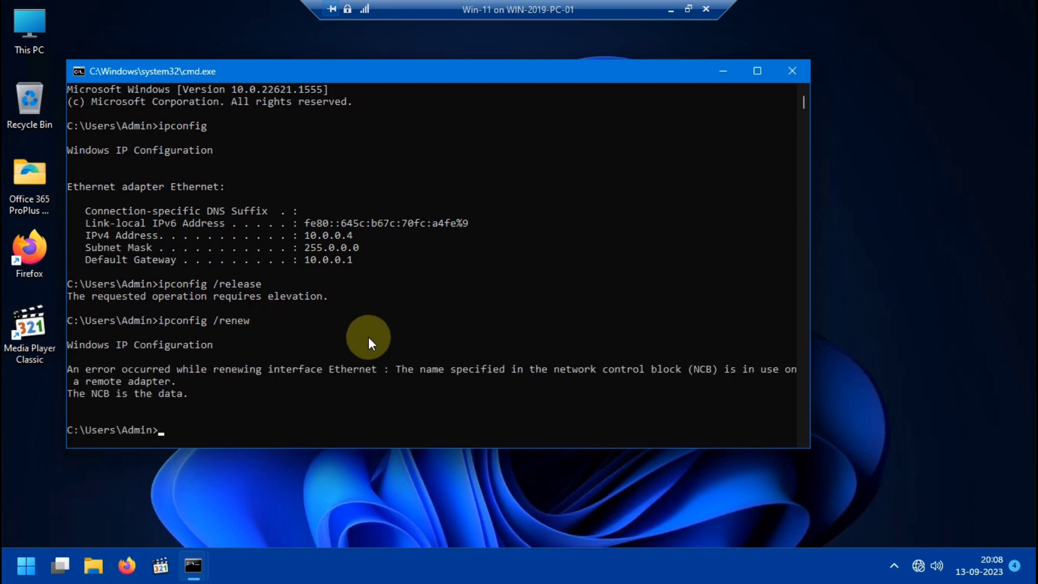
# Run ipconfig again on the client and check the Ethernet adapter's IPv4 address
pyautogui.scroll(-3, 368, 336)
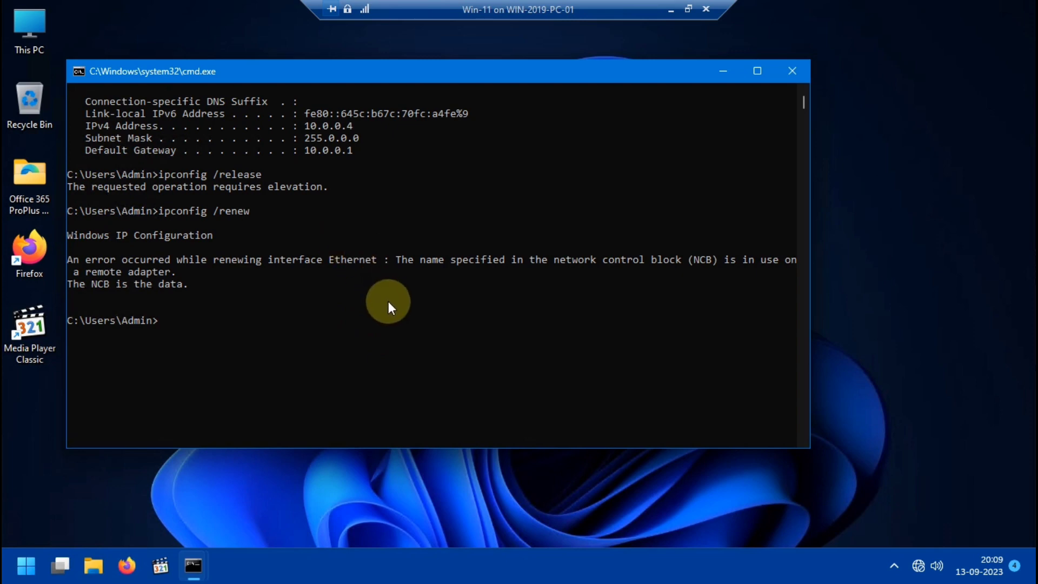
pyautogui.press('Up')
pyautogui.press('Up')
pyautogui.press('BackSpace')
pyautogui.press('BackSpace')
pyautogui.press('BackSpace')
pyautogui.press('BackSpace')
pyautogui.press('BackSpace')
pyautogui.press('BackSpace')
pyautogui.press('BackSpace')
pyautogui.press('BackSpace')
pyautogui.press('BackSpace')
pyautogui.press('Return')
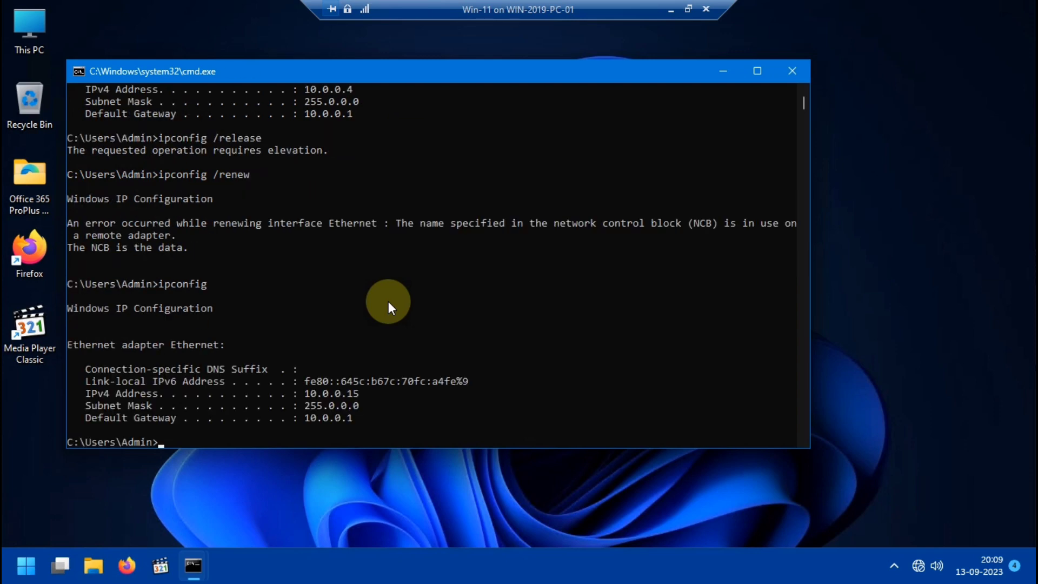
pyautogui.scroll(-3, 391, 305)
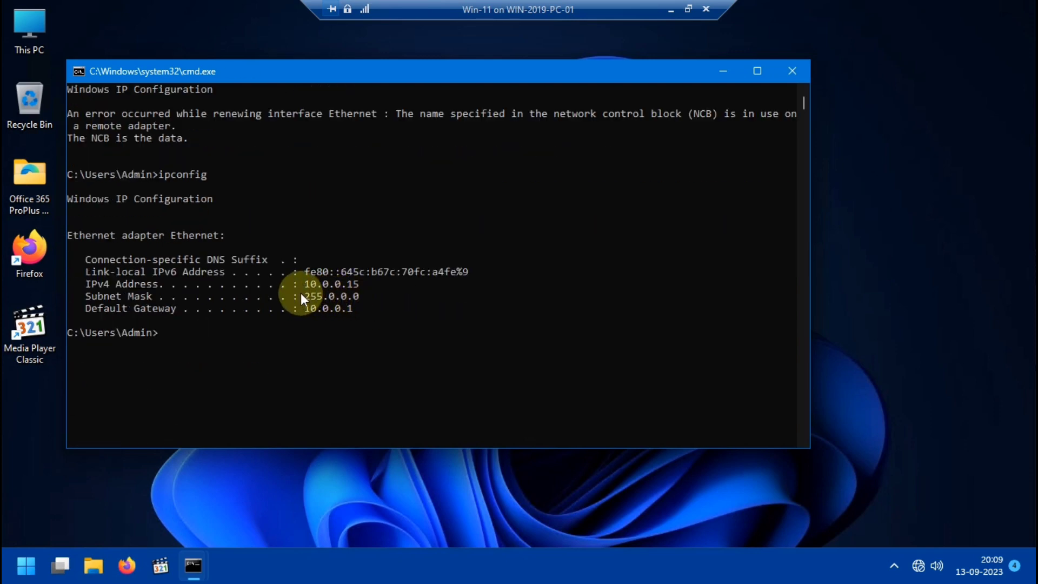
pyautogui.moveTo(305, 287); pyautogui.dragTo(314, 288)
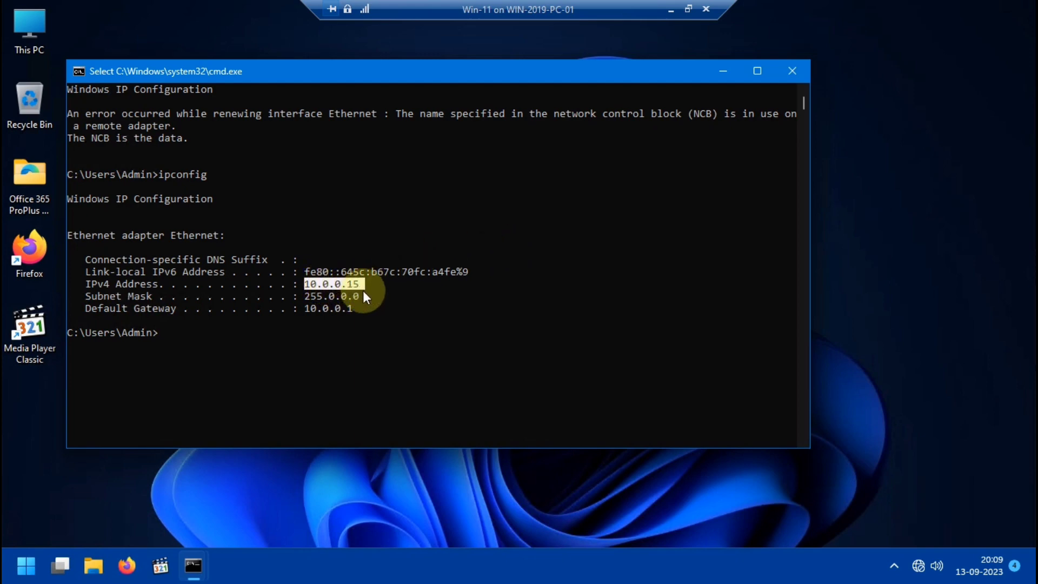
# Return to the server's DHCP console, refresh the scope's Address Leases, and select the 10.0.0.15 lease
pyautogui.click(671, 10)
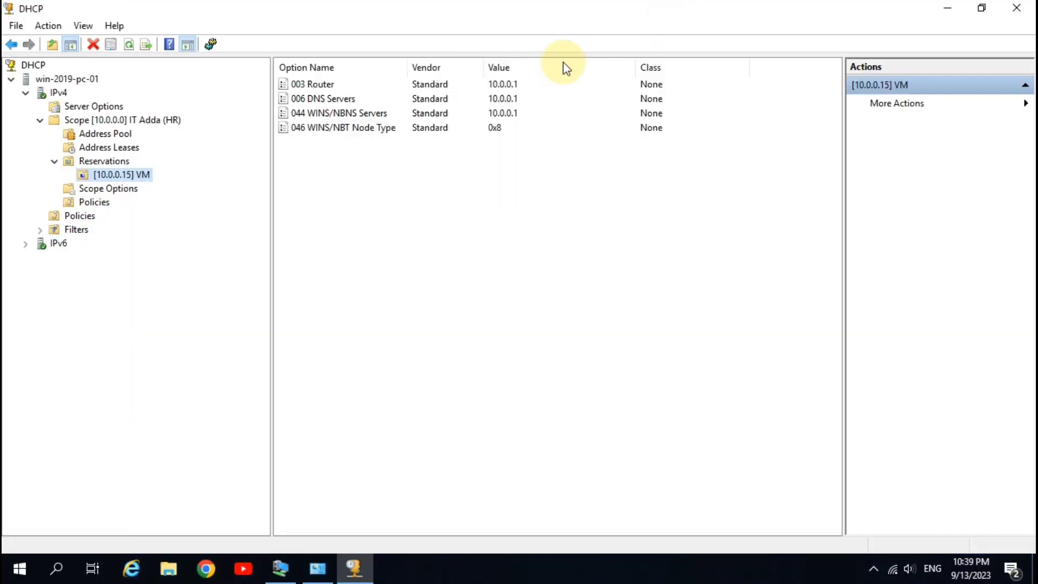
pyautogui.click(105, 135)
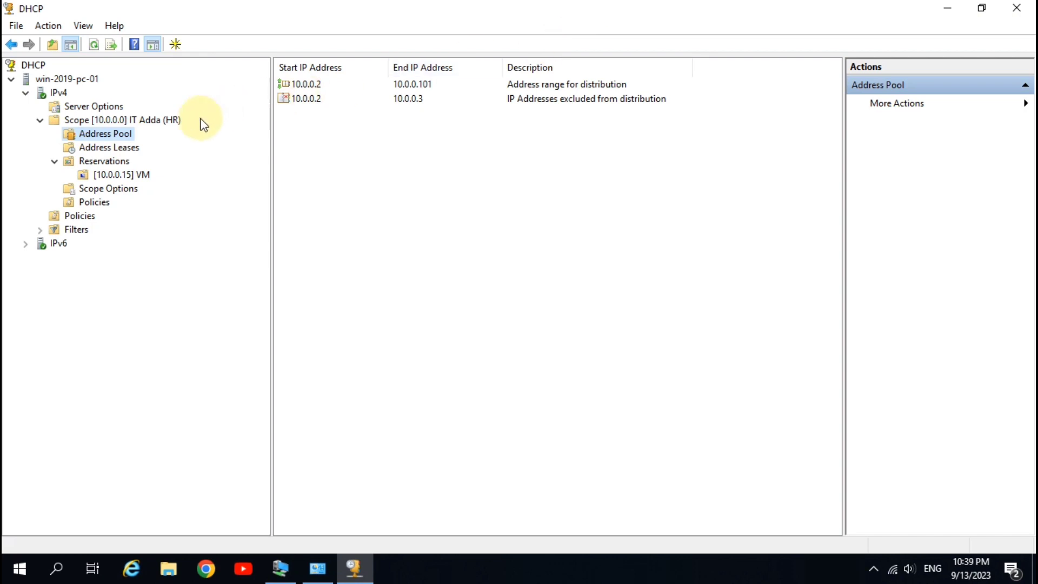
pyautogui.click(105, 148)
pyautogui.rightClick(390, 135)
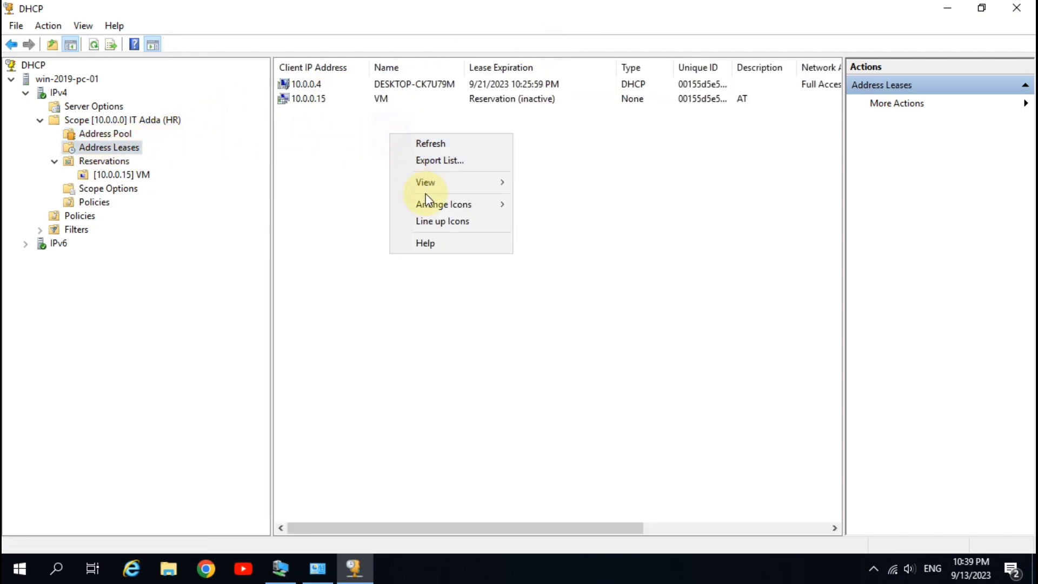
pyautogui.click(435, 144)
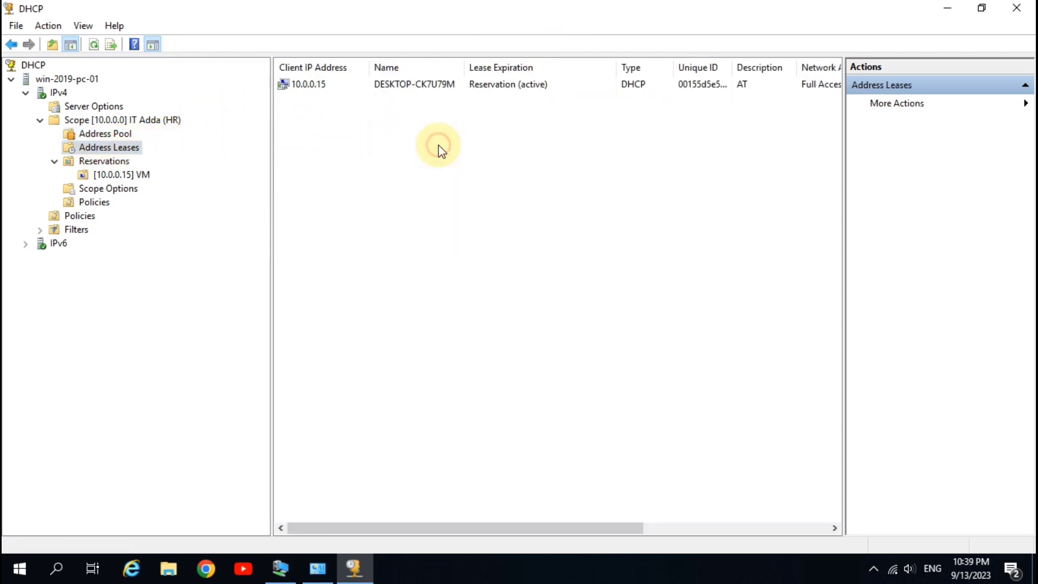
pyautogui.click(309, 88)
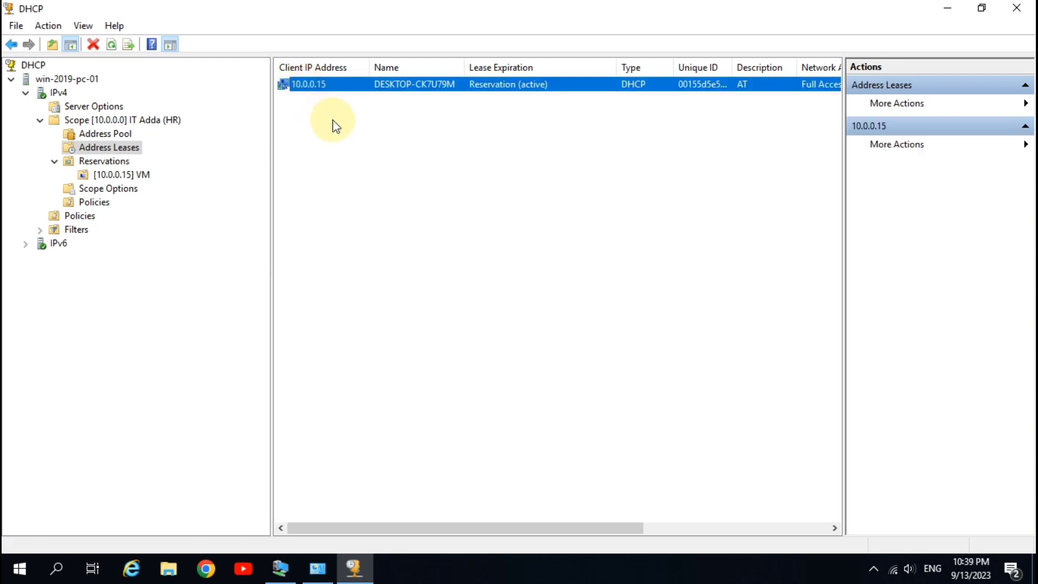